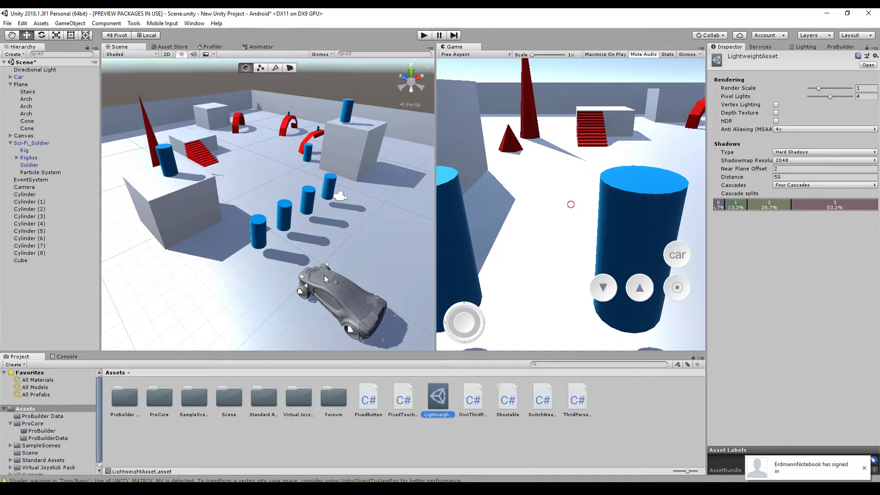
- Look over the Post Processing Stack page in the Asset Store, then return to the scene
click(170, 47)
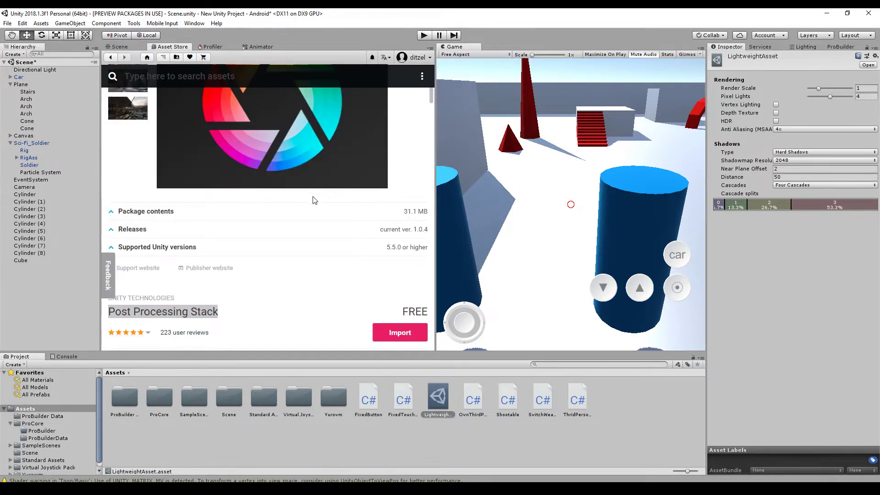
drag(107, 316, 204, 312)
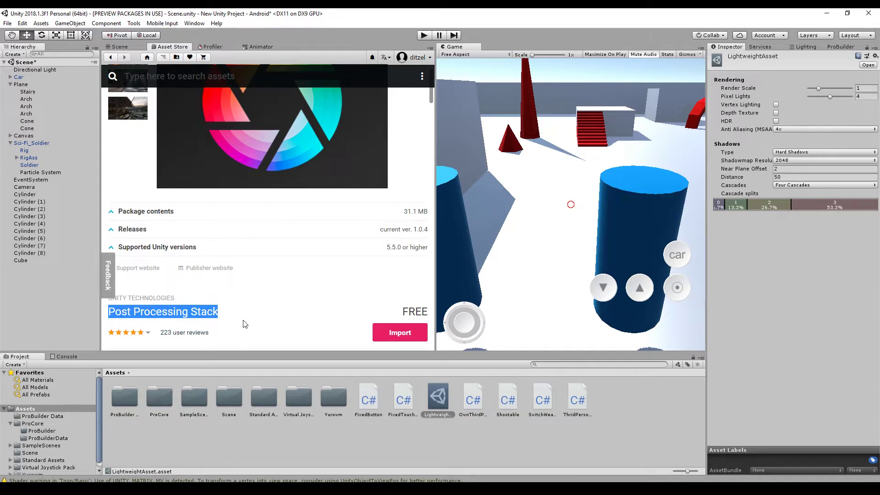
click(118, 48)
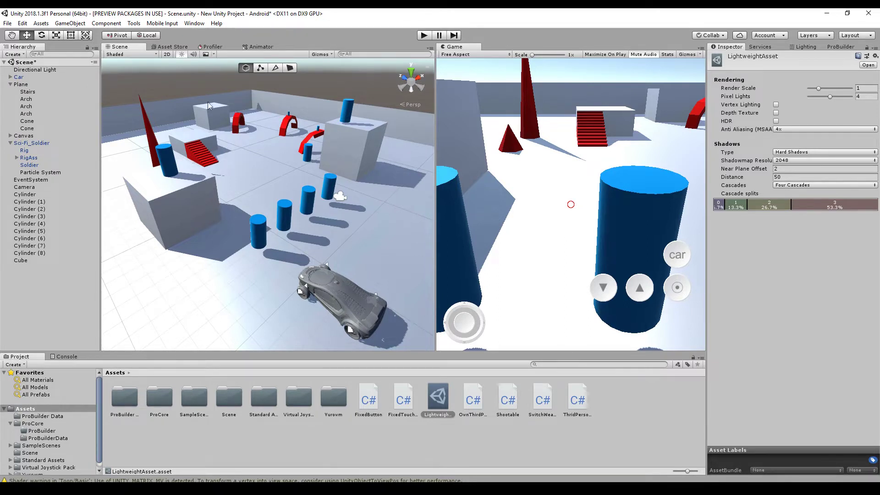
- Review the Post-processing package details in the Package Manager with all packages shown
click(186, 24)
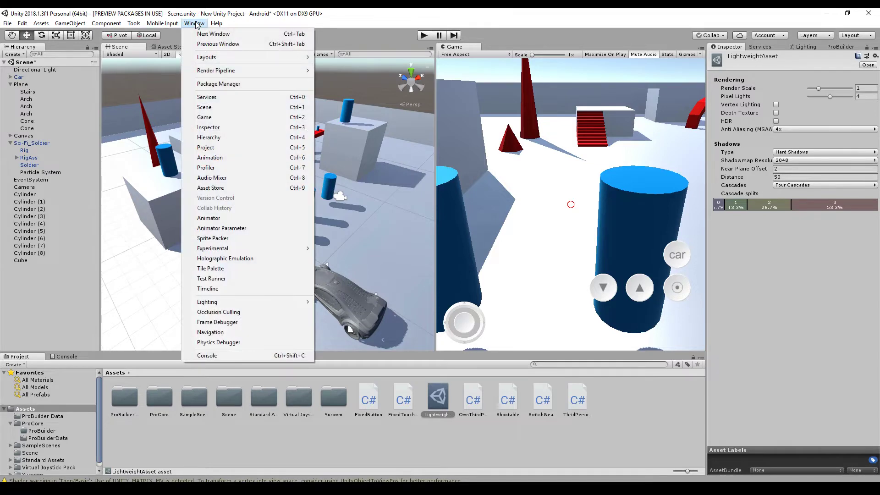
click(203, 84)
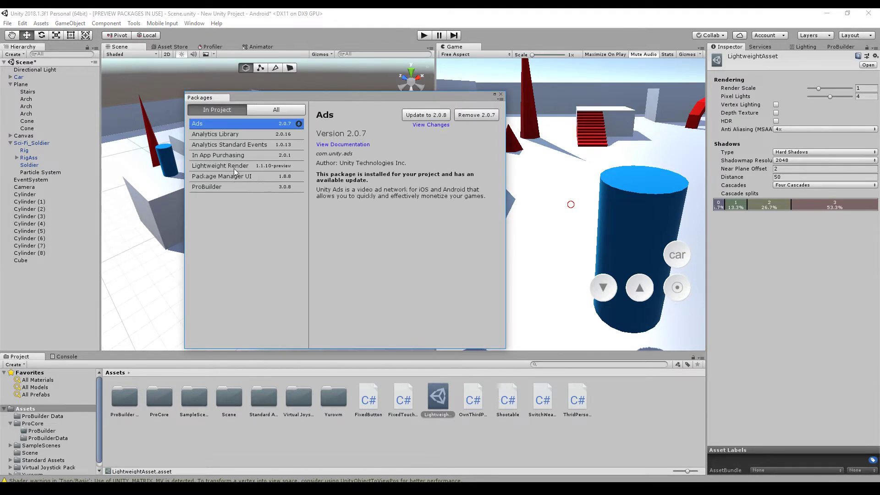
click(233, 167)
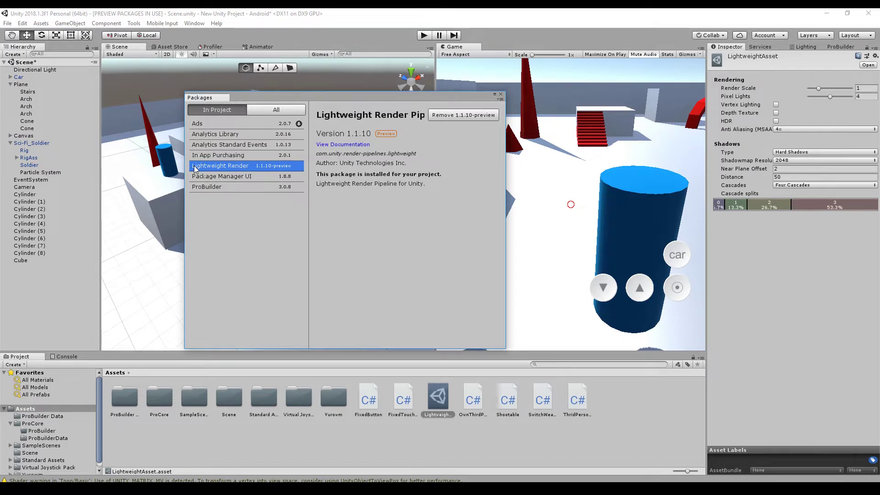
click(269, 111)
click(222, 272)
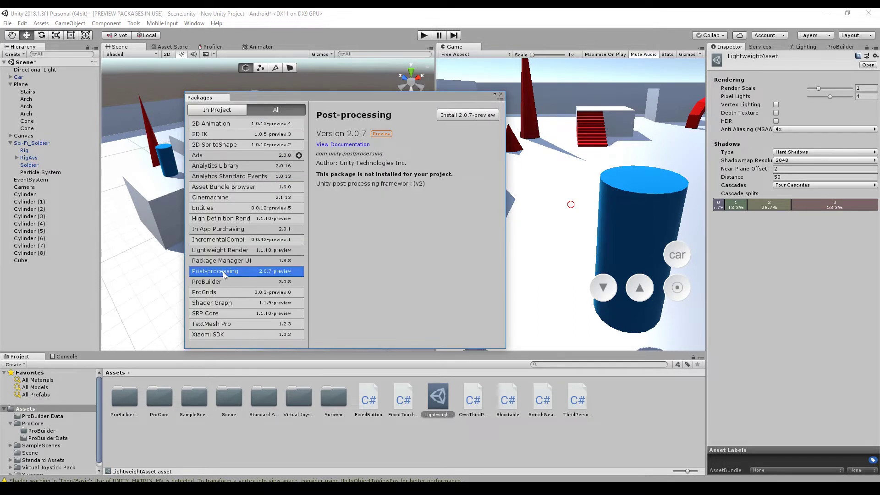
click(501, 94)
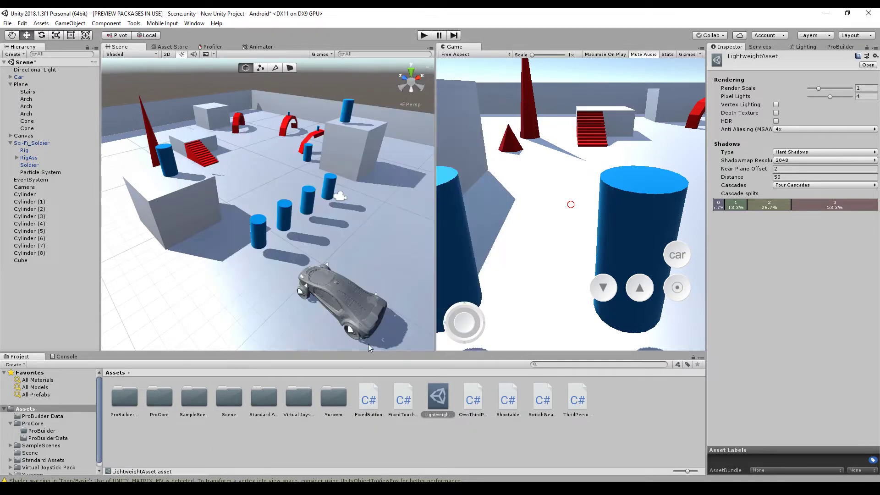
- Create a Post-processing Profile asset in Assets, keeping the name New Post-processing Profile
right_click(274, 438)
mouse_move(345, 248)
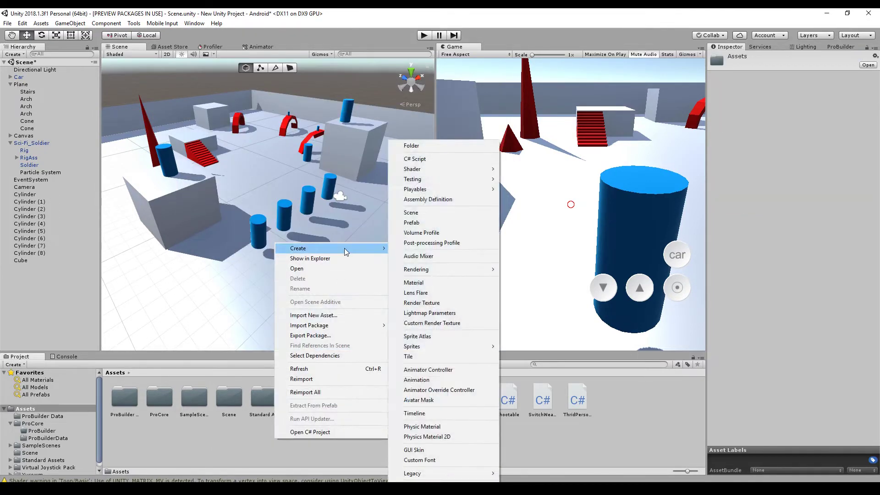
click(453, 244)
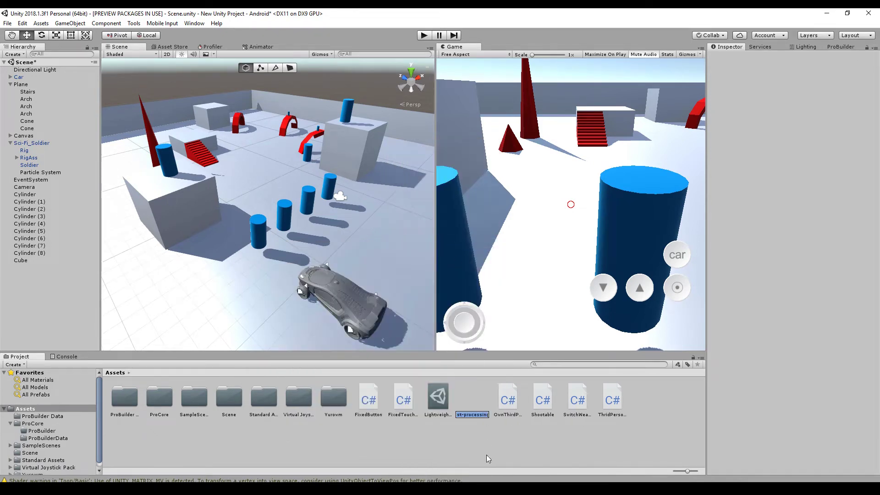
key(Return)
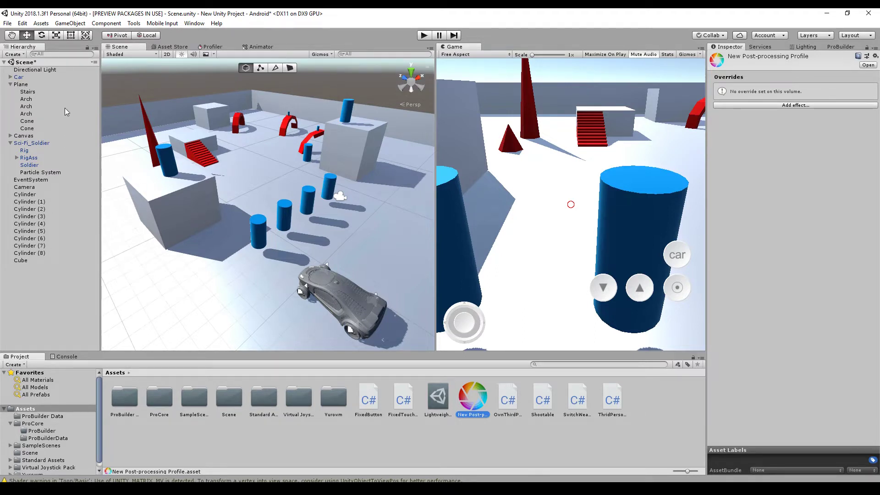
- From the Camera's Add Layer option, rename user layer 8 from PostProcess to PostProcessTest
click(37, 188)
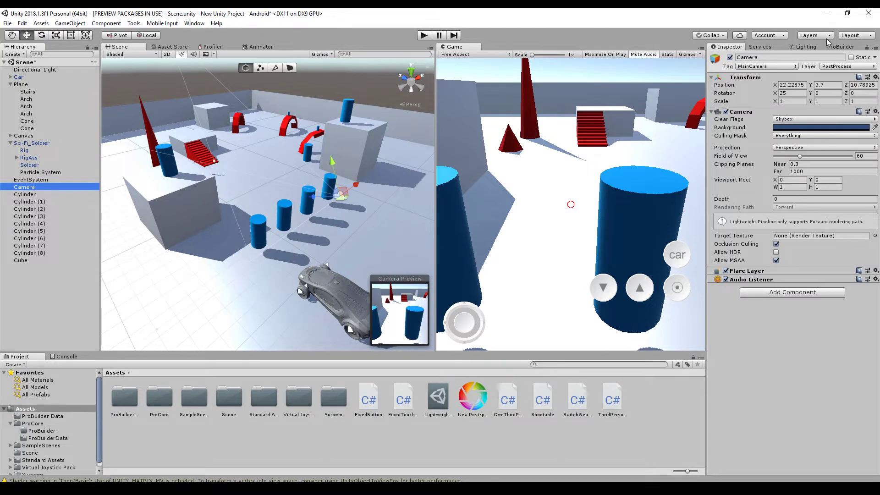
click(840, 67)
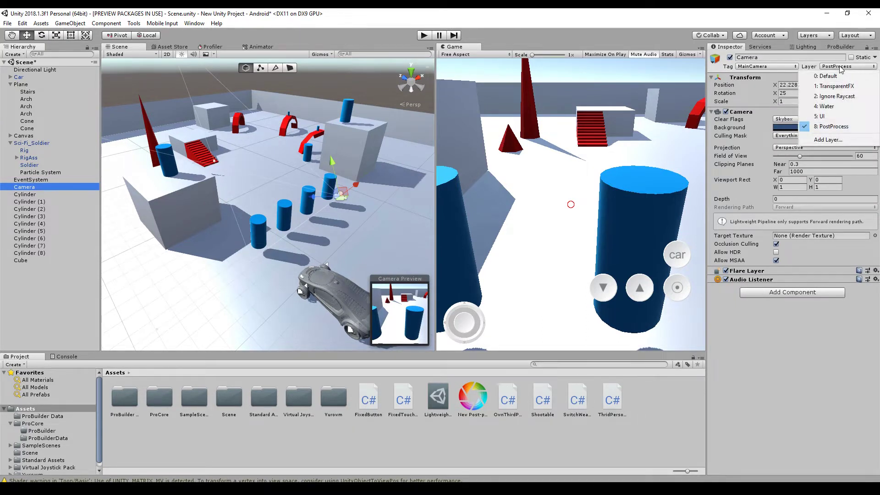
click(828, 140)
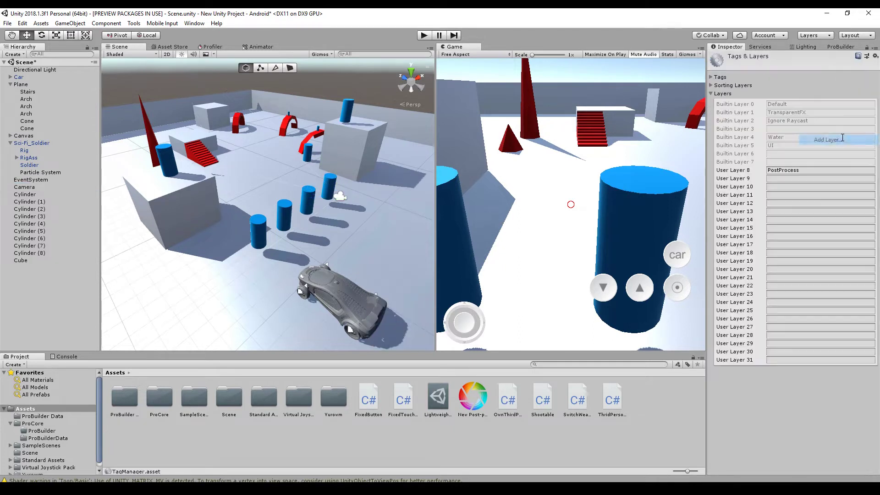
click(804, 178)
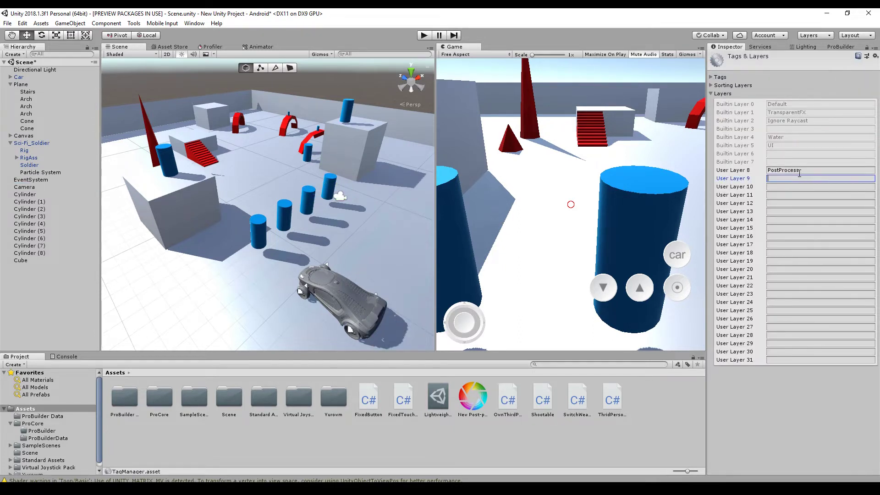
click(801, 170)
click(813, 170)
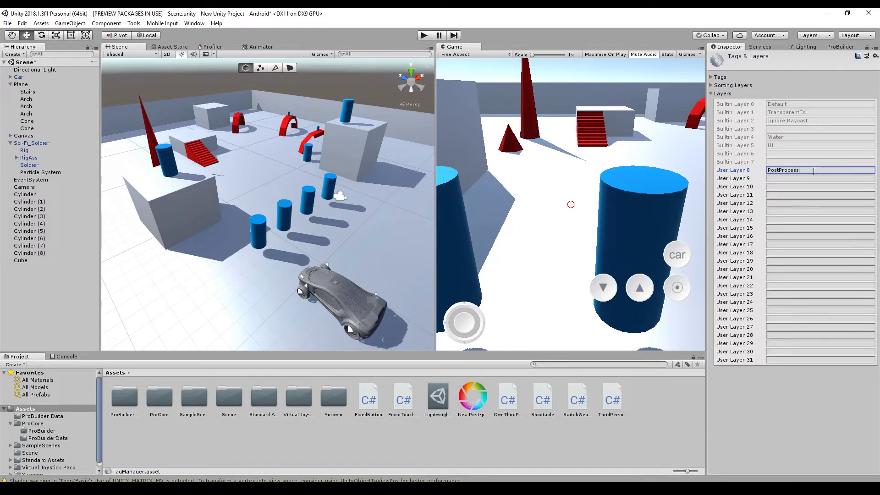
text(Test)
- Add a Post Process Layer component to the Camera with its Layer set to PostProcessTest
click(31, 188)
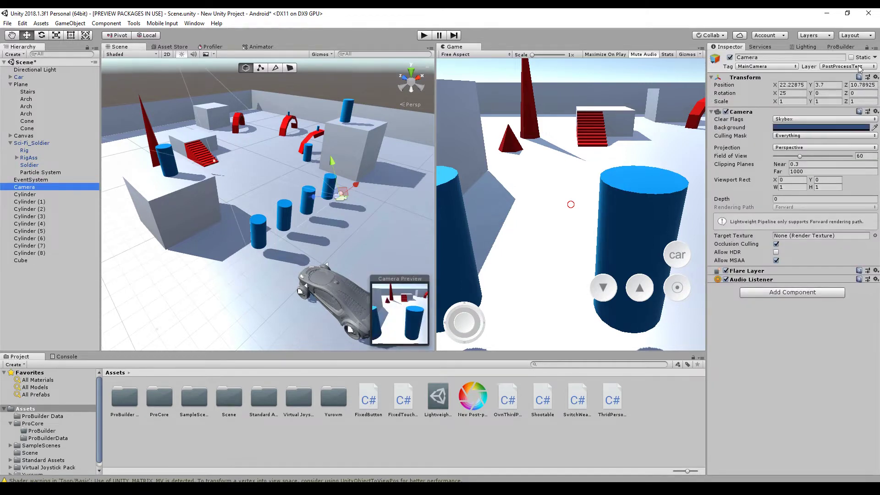
click(783, 293)
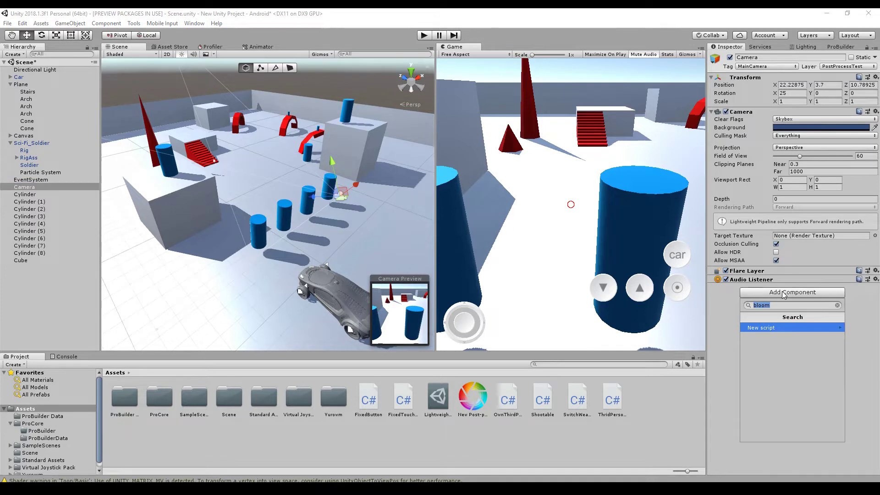
text(post)
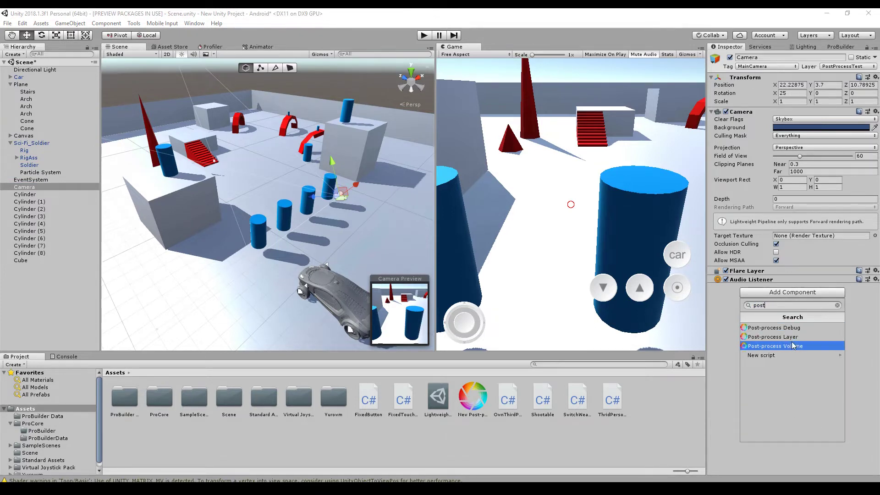
click(795, 339)
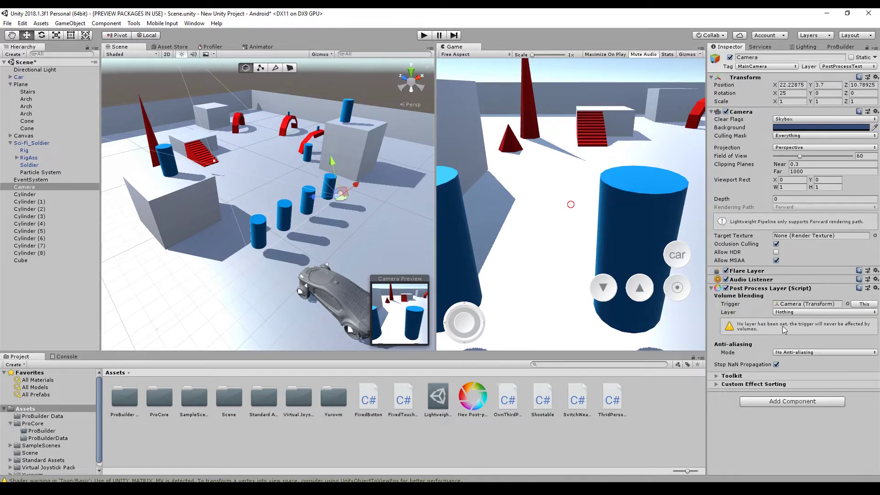
click(791, 312)
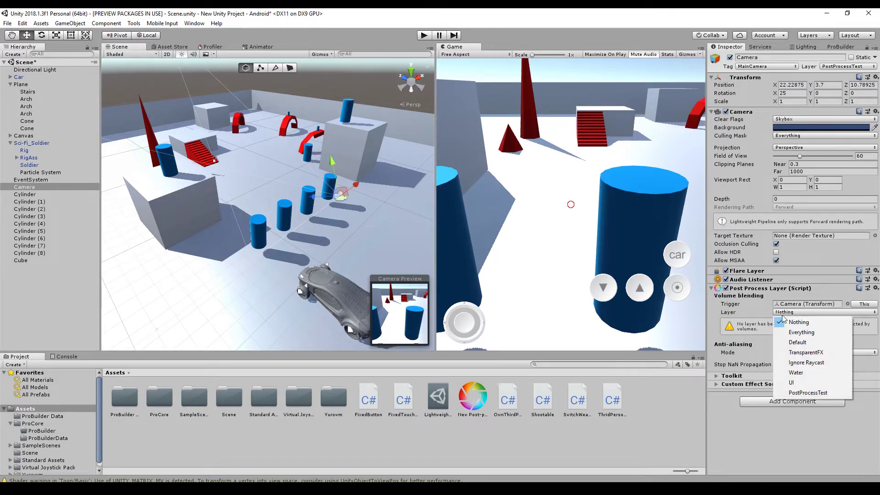
click(805, 393)
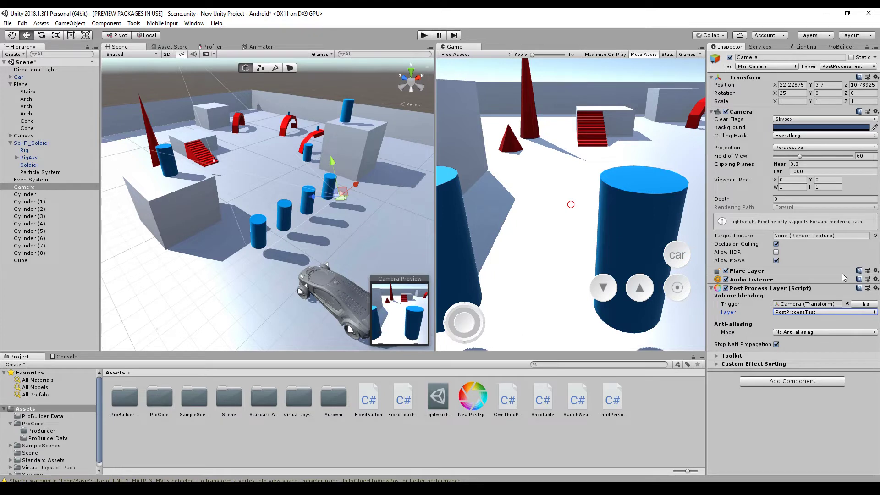
- Create an empty game object named PostProcessing in the hierarchy
click(21, 278)
right_click(20, 277)
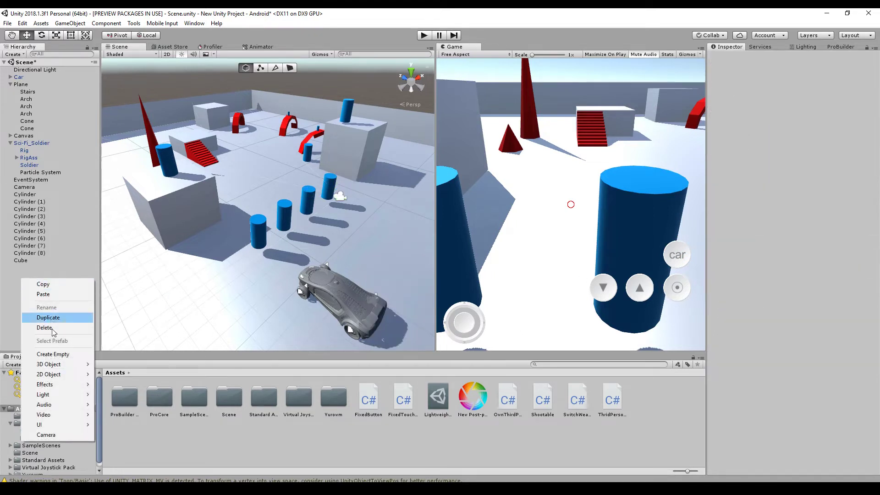
click(53, 354)
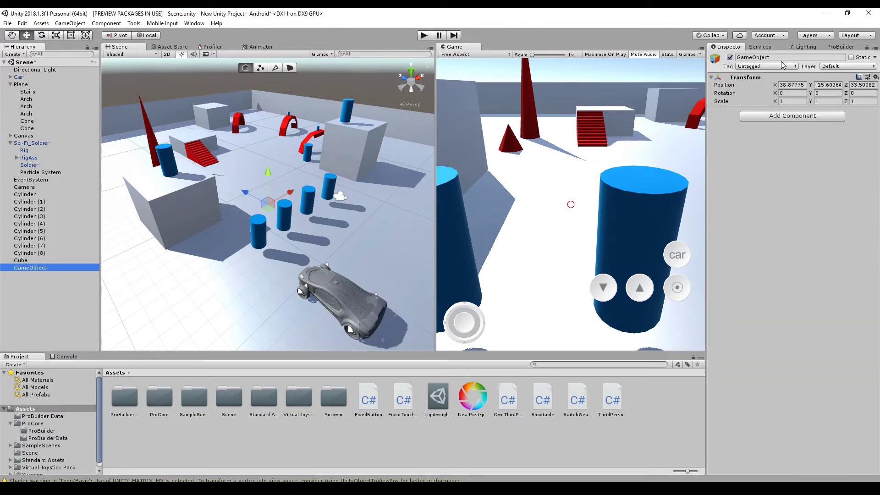
click(781, 59)
text(Post)
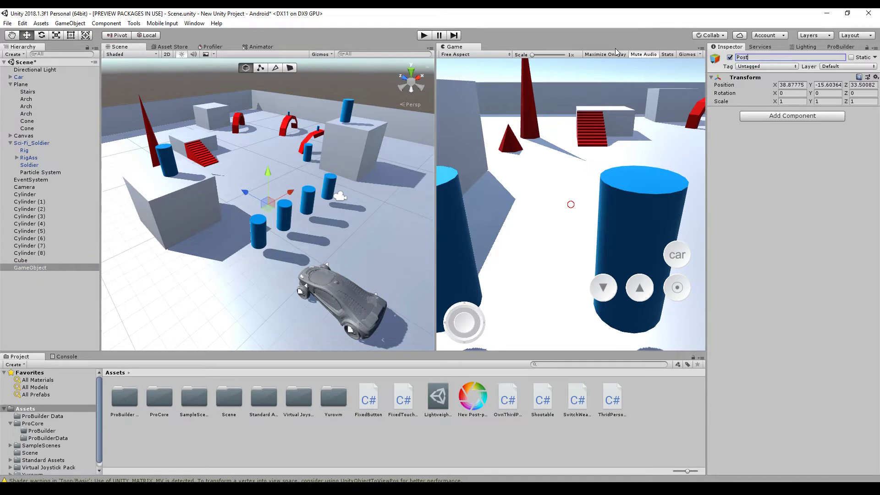
text(Processing)
key(Return)
- Add a Post Process Volume using New Post-processing Profile and set the layer to PostProcessTest
click(824, 117)
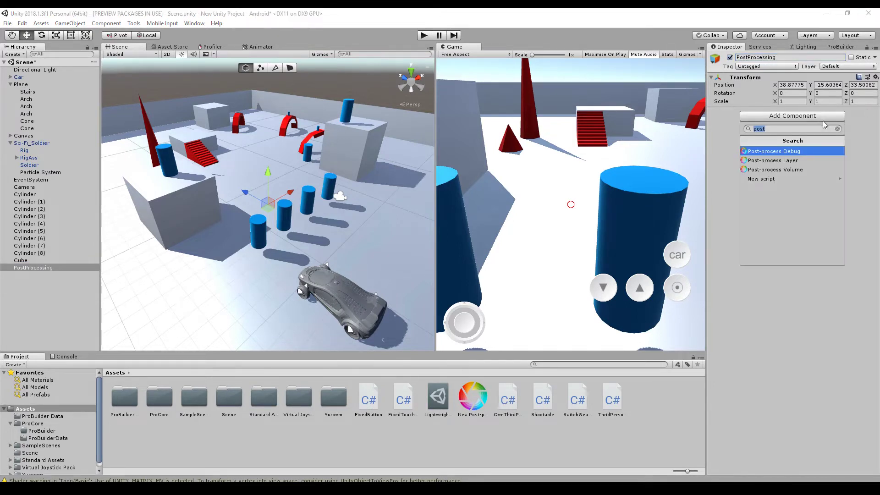
click(799, 171)
drag(477, 398, 801, 156)
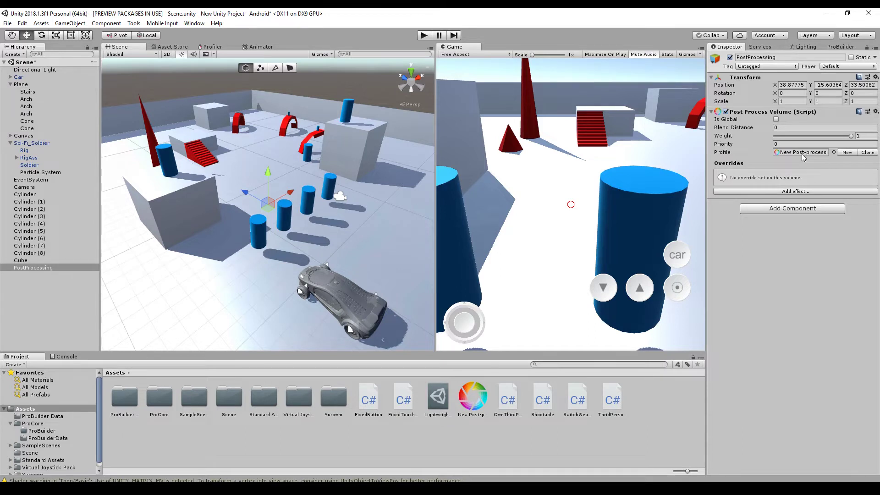
click(834, 67)
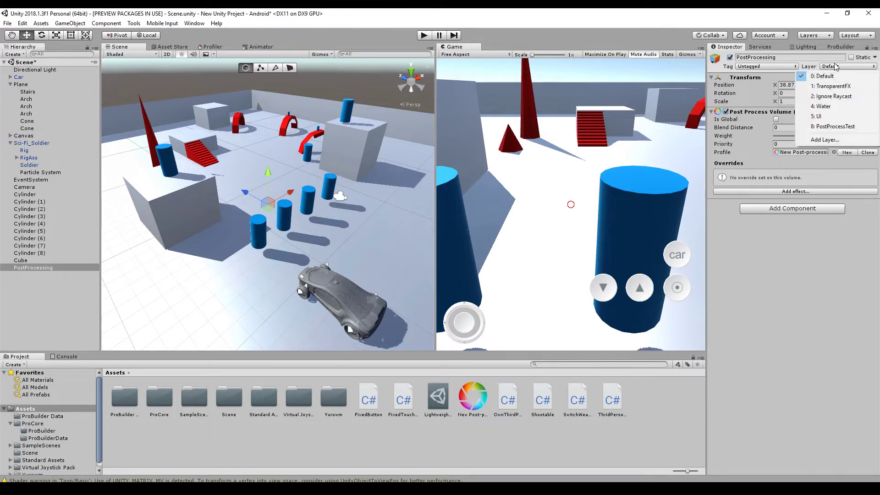
click(826, 128)
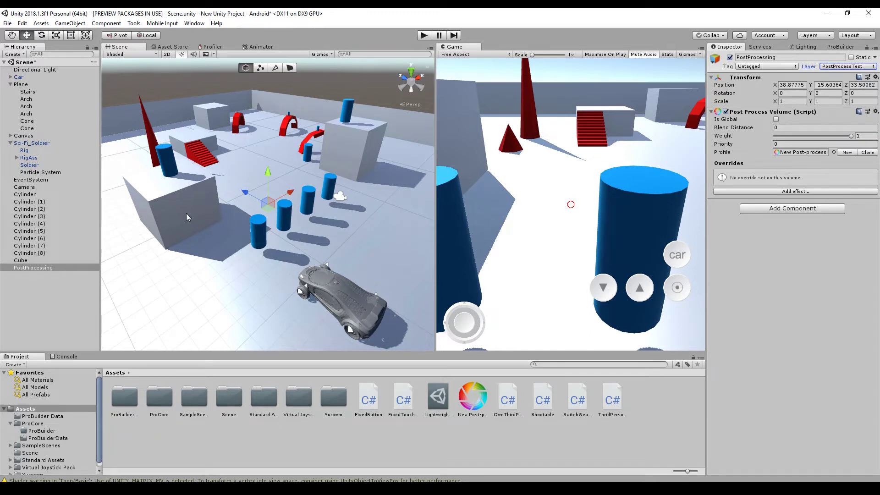
- Check the Camera's layer settings, then reselect PostProcessing and view its profile asset
click(27, 187)
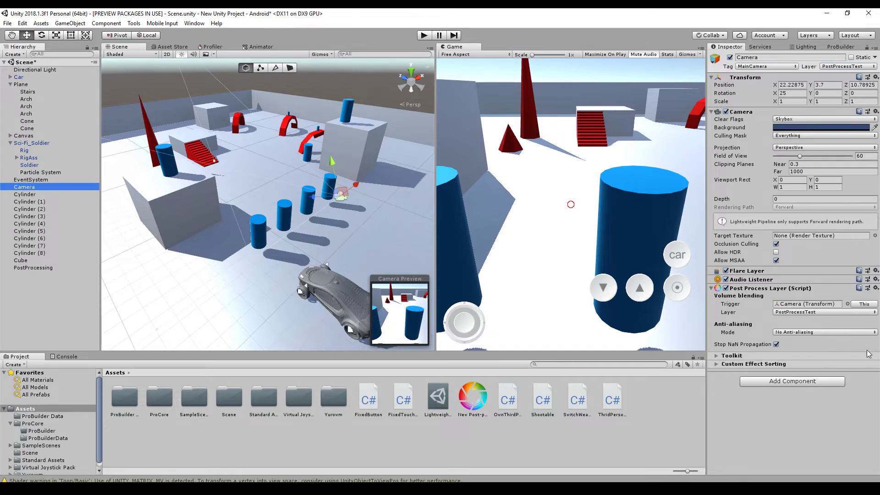
click(832, 67)
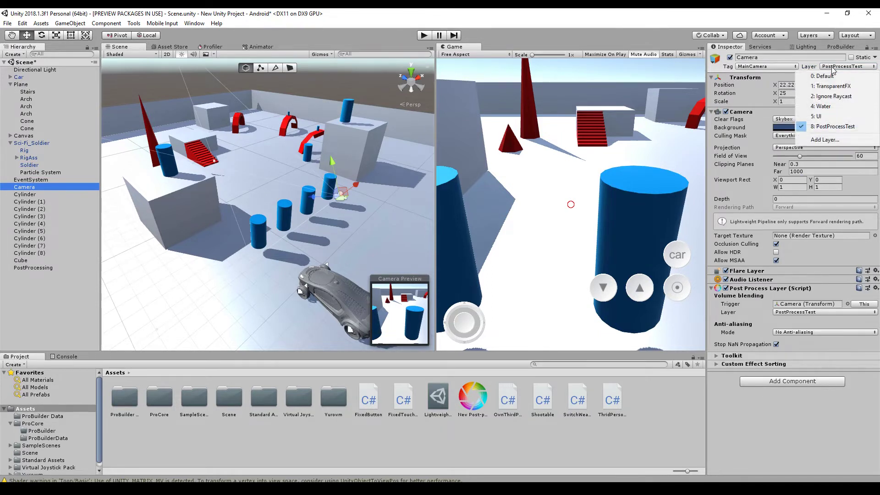
click(781, 204)
click(783, 202)
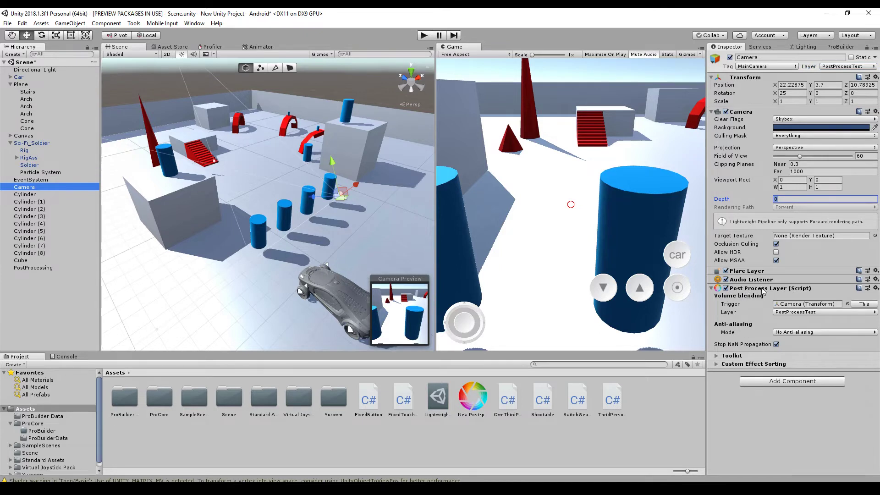
click(24, 268)
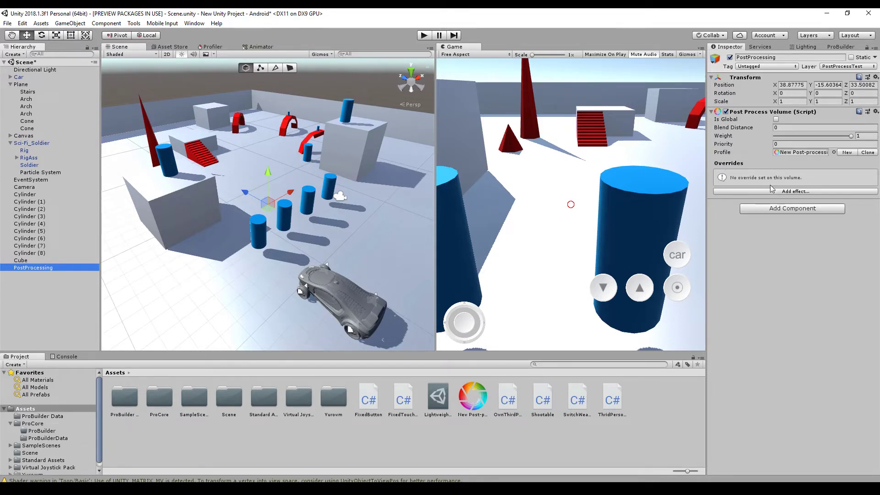
click(472, 413)
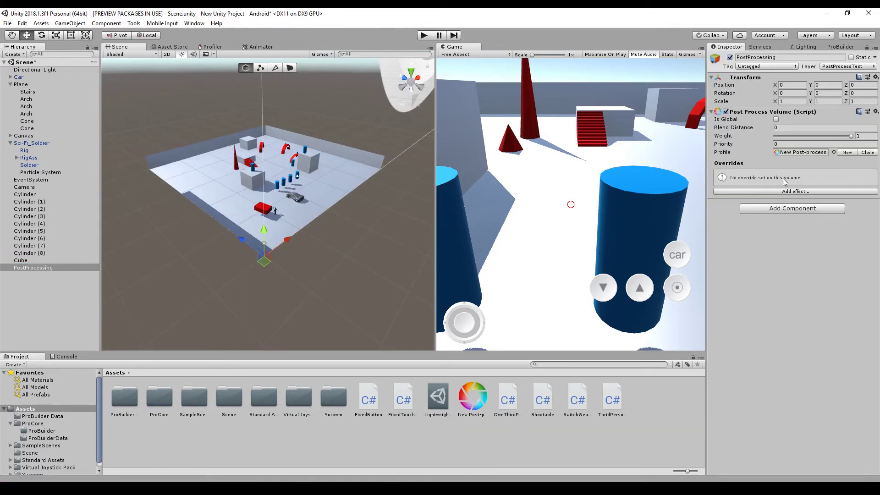
- Add a Color Grading effect and enable Lift, shifting it toward red
click(796, 191)
mouse_move(796, 197)
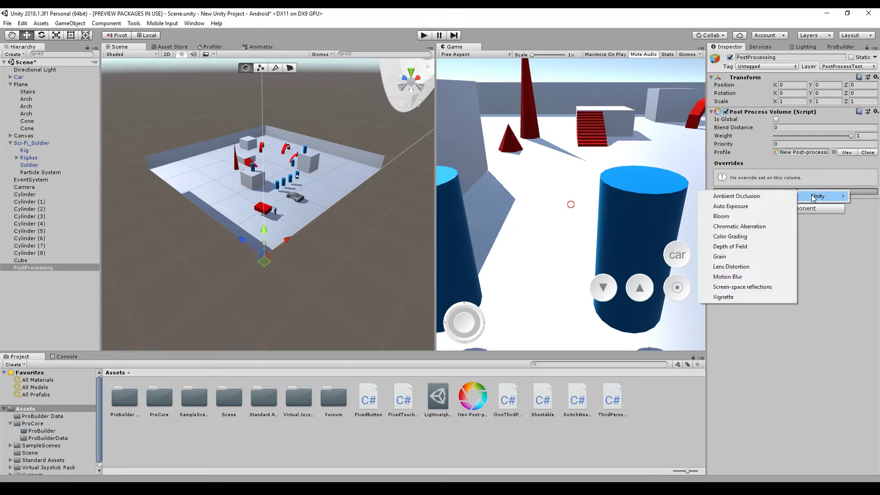
click(732, 236)
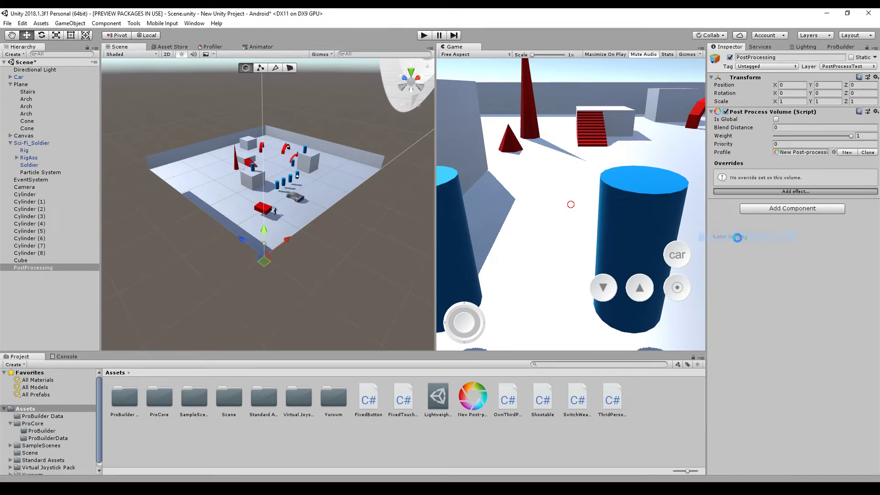
scroll(739, 242, down, 5)
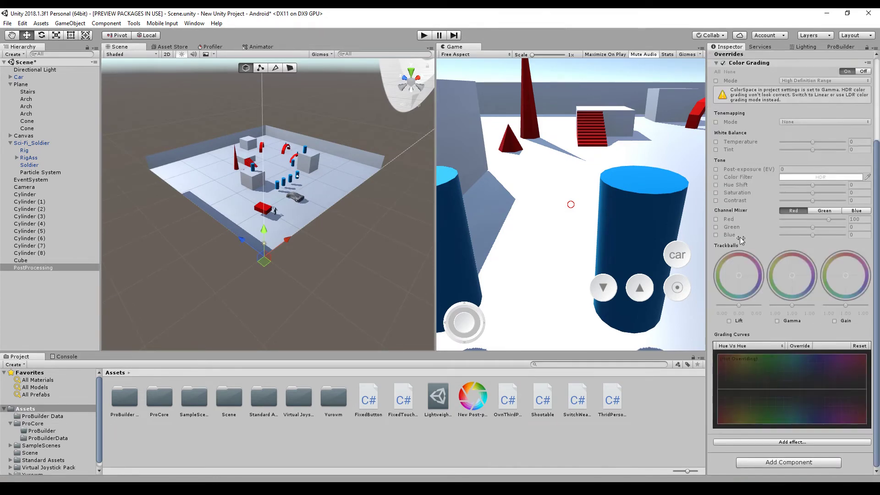
click(729, 321)
drag(739, 275, 740, 272)
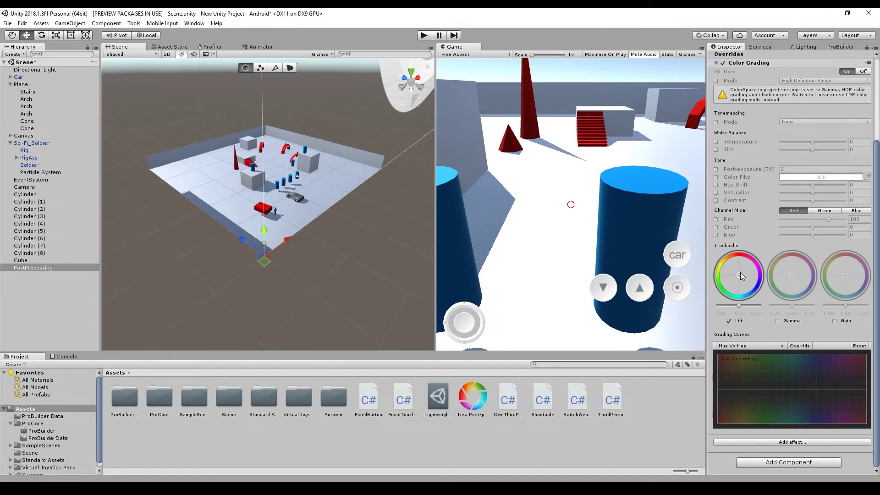
drag(744, 242, 742, 224)
- Enable White Balance Temperature at 20, then collapse the Color Grading settings
scroll(756, 243, up, 1)
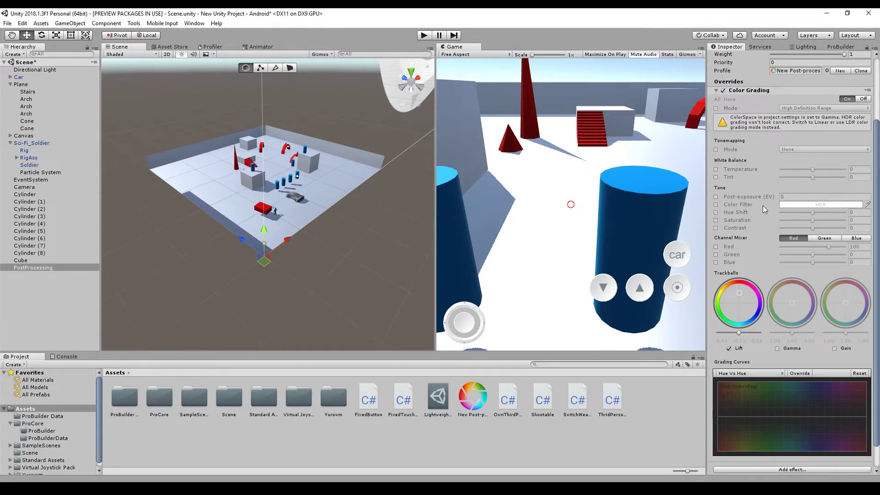
click(716, 169)
drag(812, 170, 821, 169)
click(480, 395)
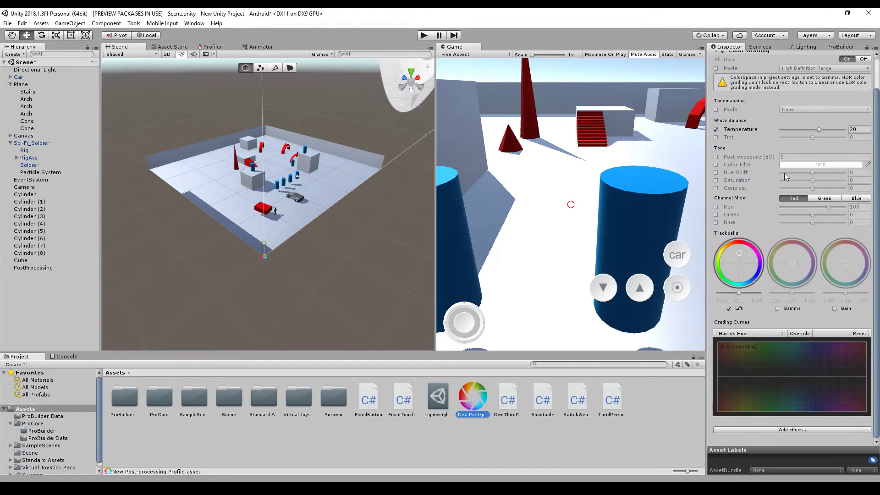
scroll(773, 225, up, 2)
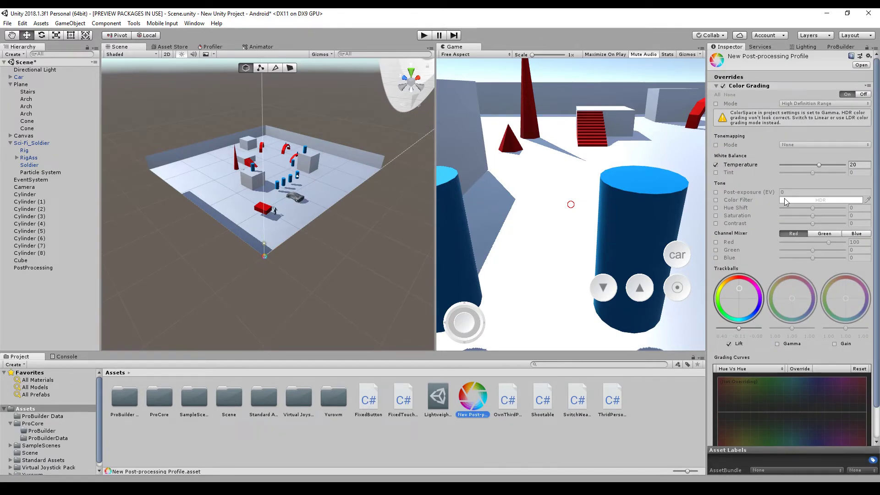
click(716, 164)
click(716, 165)
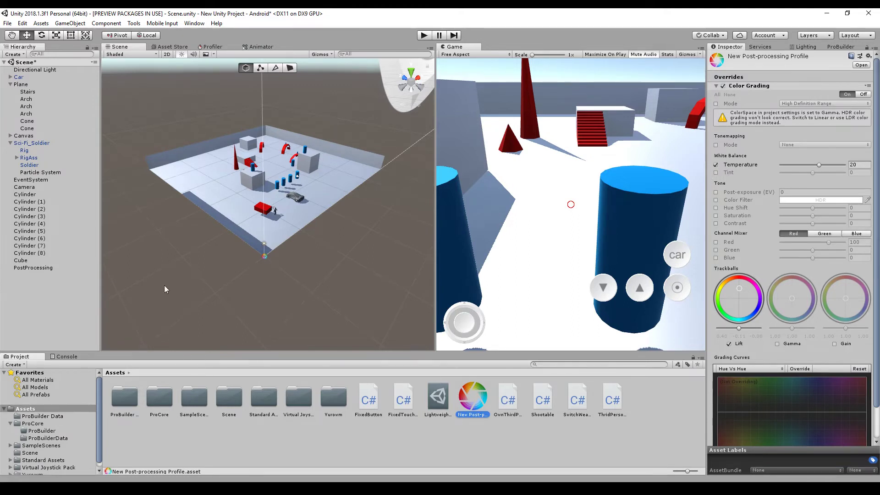
click(49, 270)
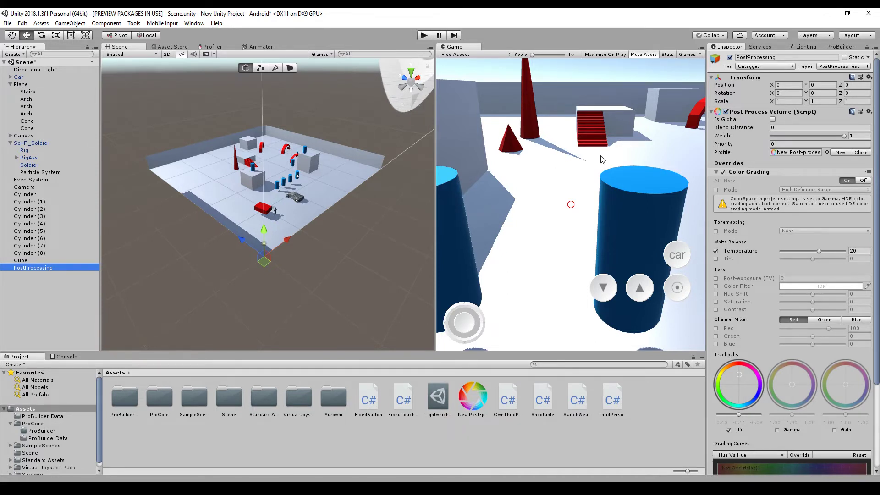
click(716, 172)
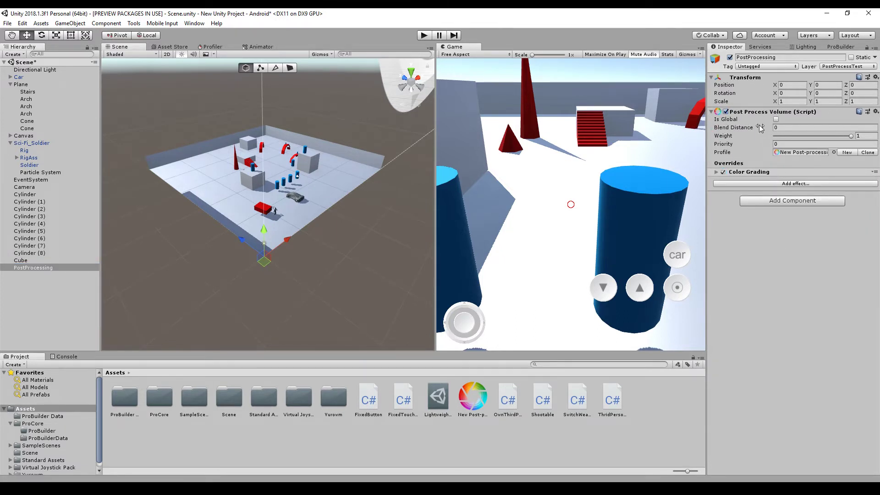
- Add a Box Collider to PostProcessing with size 20 × 20 × 20
mouse_move(760, 129)
click(40, 269)
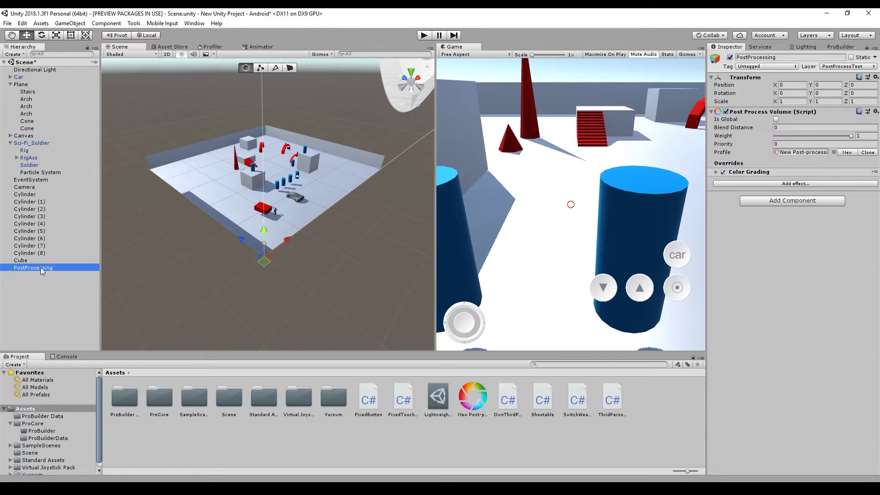
click(783, 201)
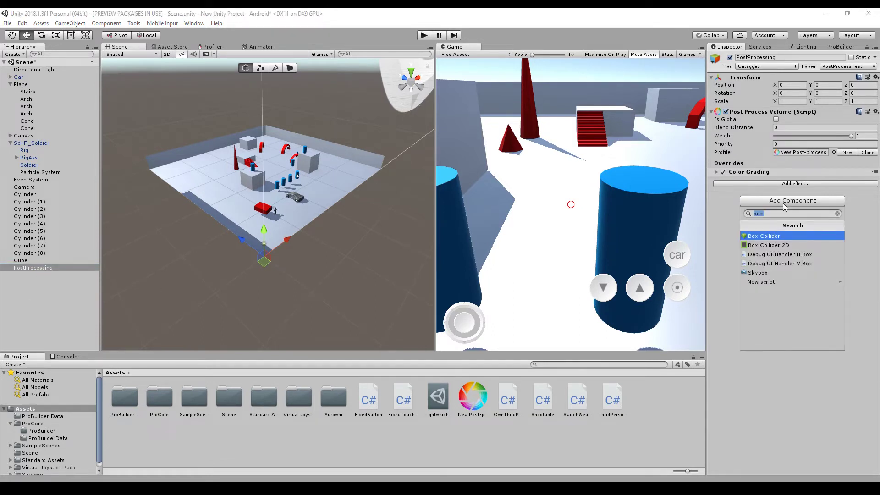
click(763, 236)
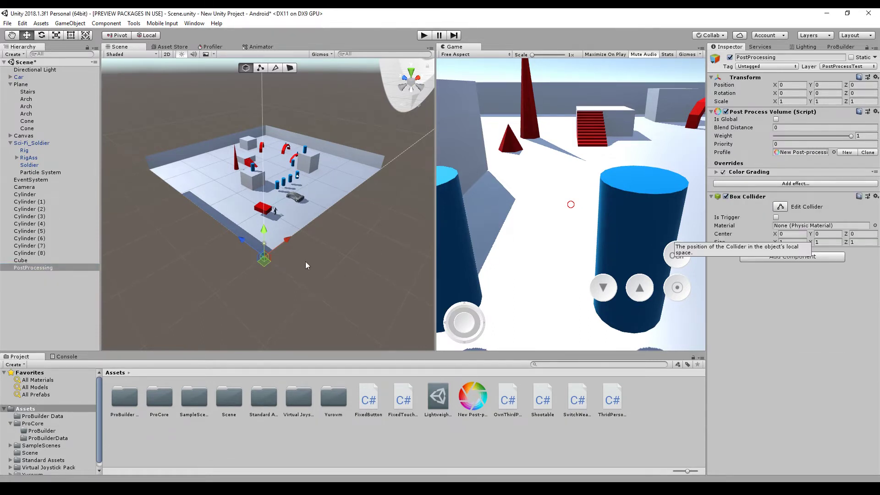
click(796, 240)
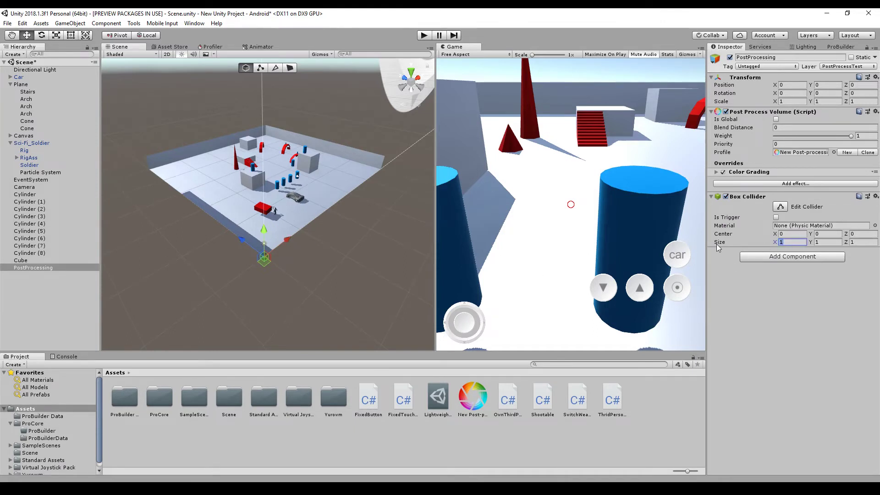
text(20)
key(Tab)
text(20)
key(Tab)
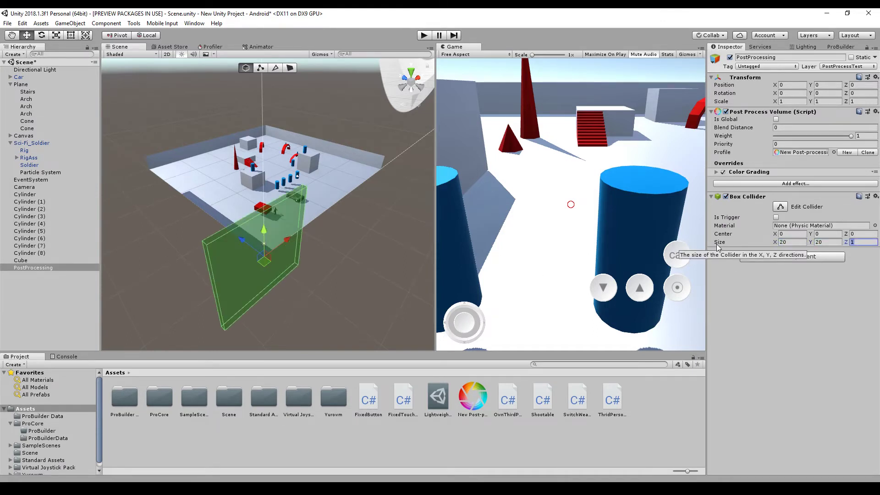
text(20)
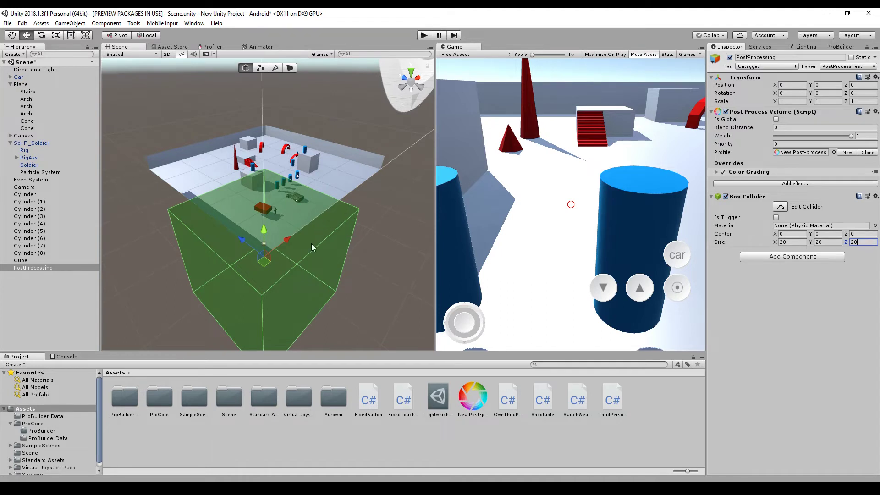
- Move the volume over the play area to about X 21.5, Z 13.5 and frame it
drag(288, 239, 388, 198)
drag(300, 198, 249, 174)
key(f)
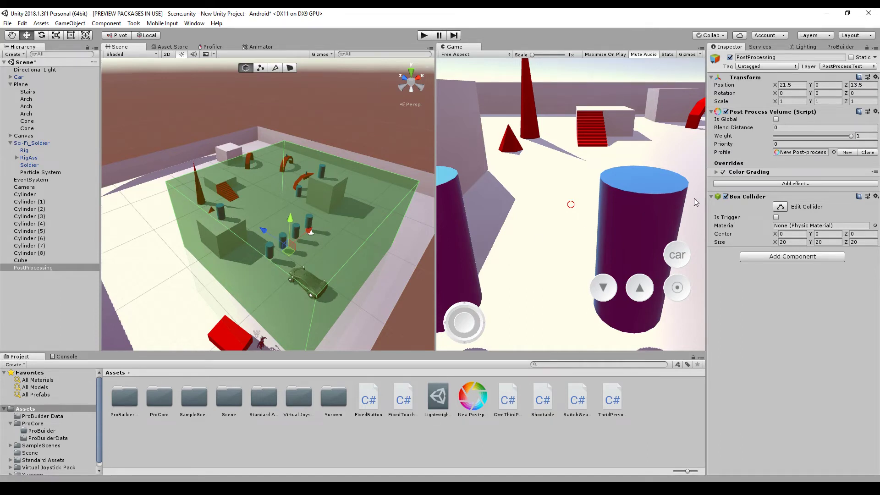
- Remove the Box Collider and turn on Is Global for the volume
right_click(746, 200)
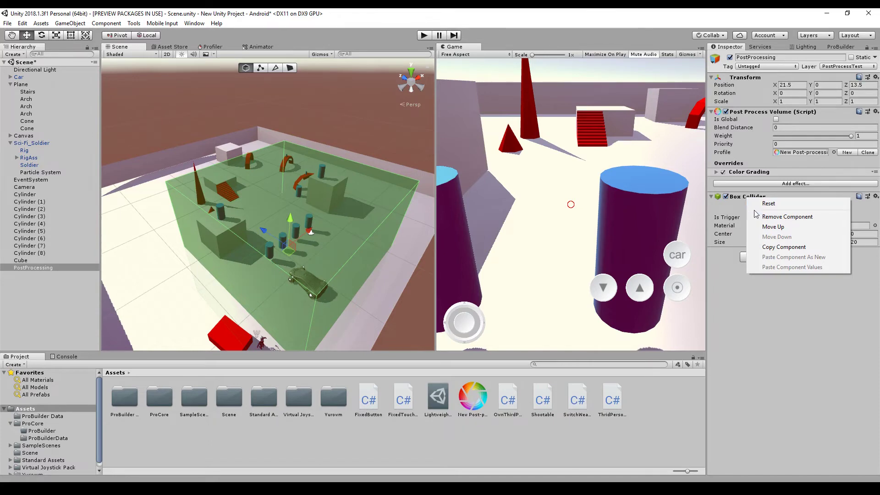
click(770, 218)
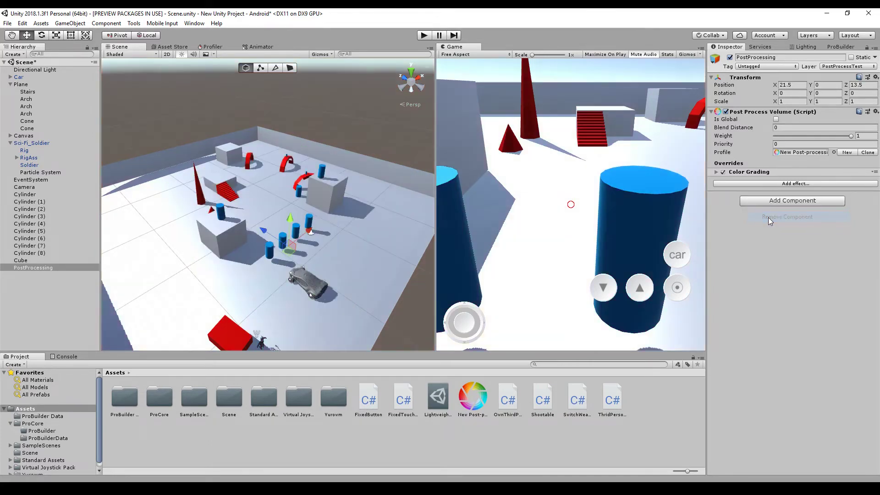
click(776, 119)
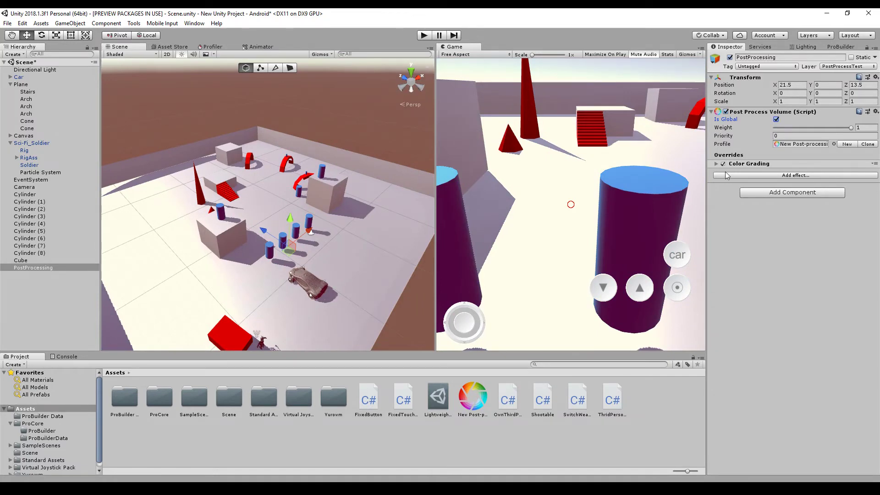
- Widen the Game view and drag the Color Grading Lift down to turn the cylinders navy
click(715, 163)
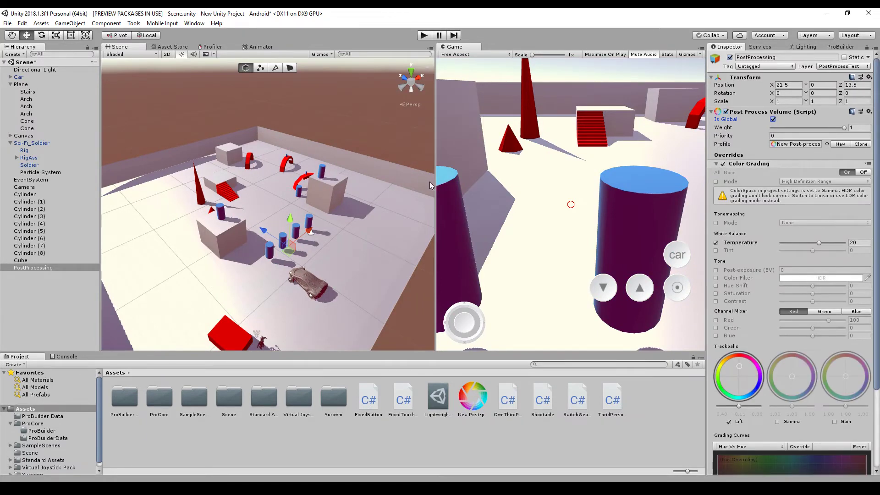
drag(431, 186, 314, 192)
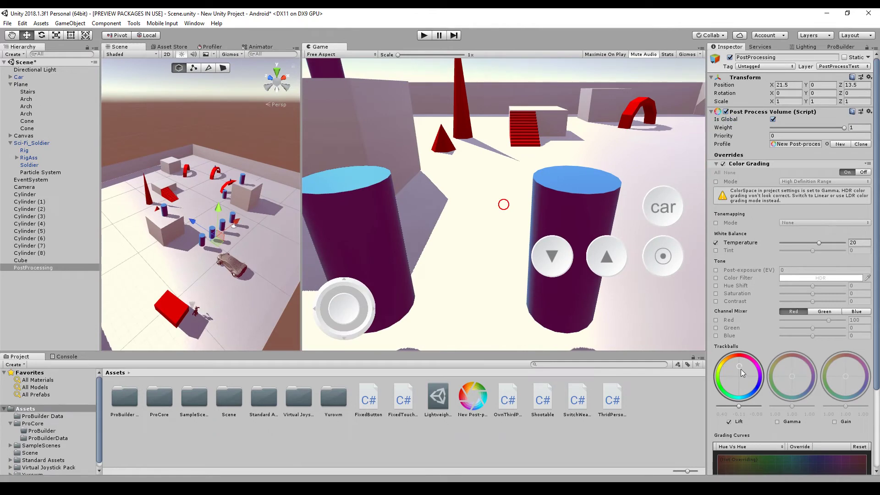
drag(743, 373, 748, 397)
click(714, 164)
- Add a Bloom effect and enable and raise its Intensity
click(752, 176)
mouse_move(760, 185)
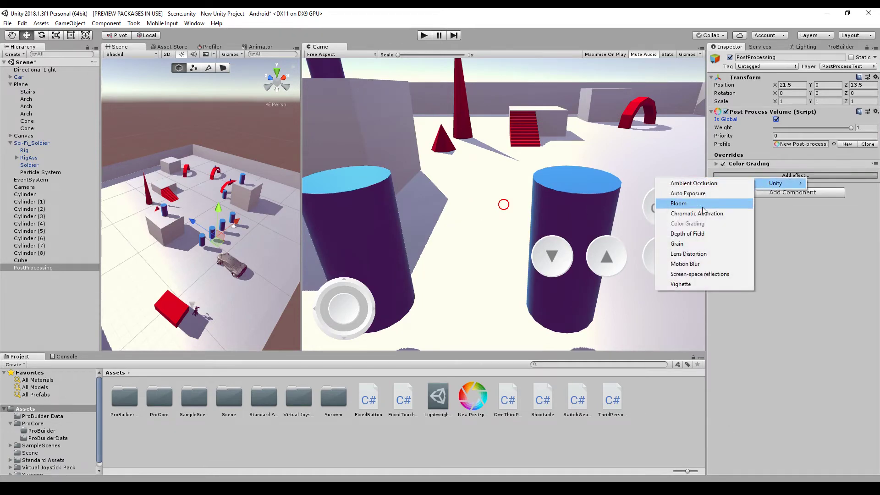
click(678, 203)
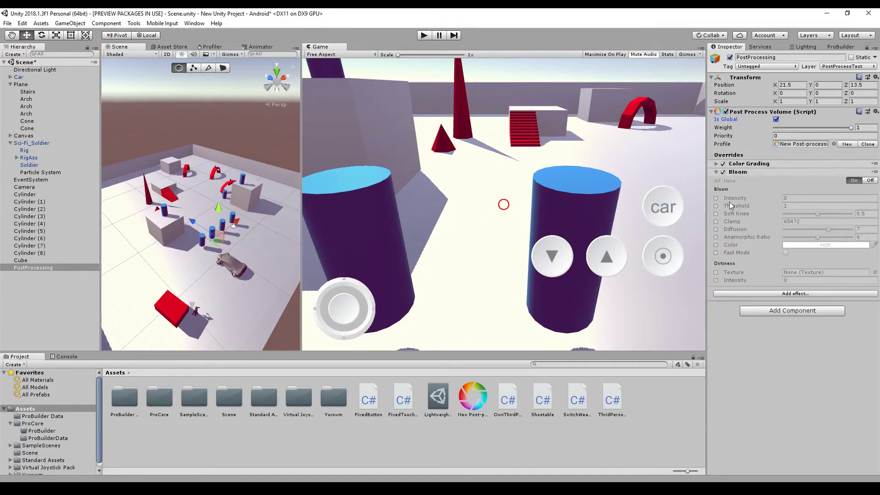
click(715, 198)
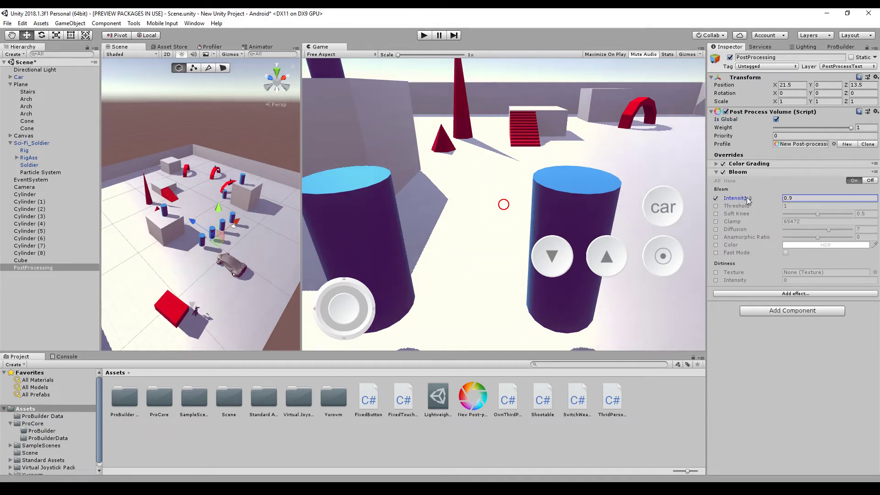
drag(735, 201, 755, 200)
- Enable Bloom Threshold and edit the Bloom values, entering .5 and 1
click(716, 206)
text(.5)
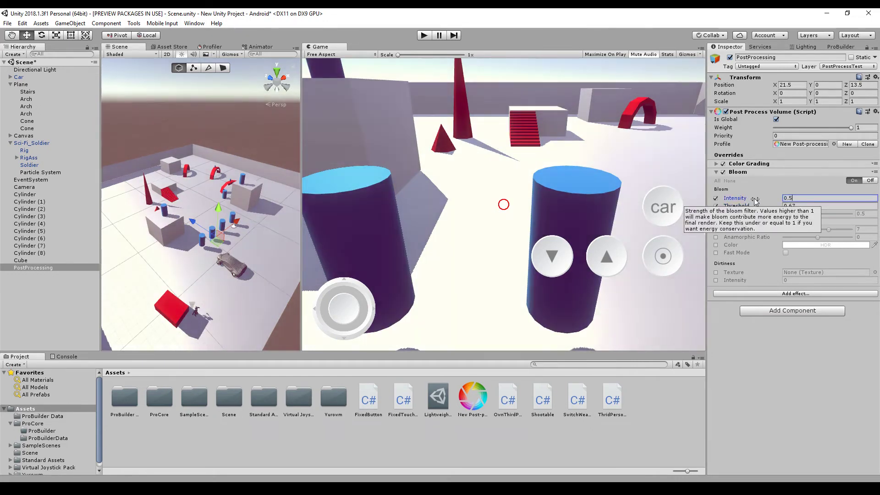
click(790, 206)
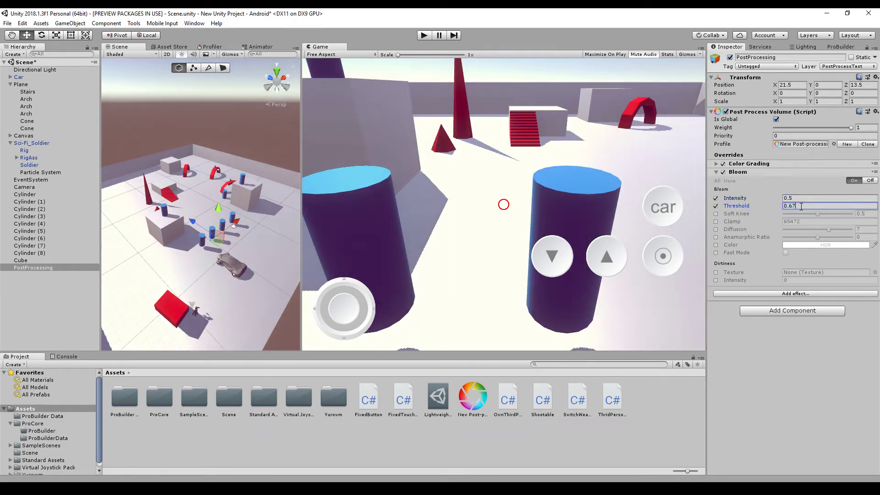
double_click(789, 207)
text(12)
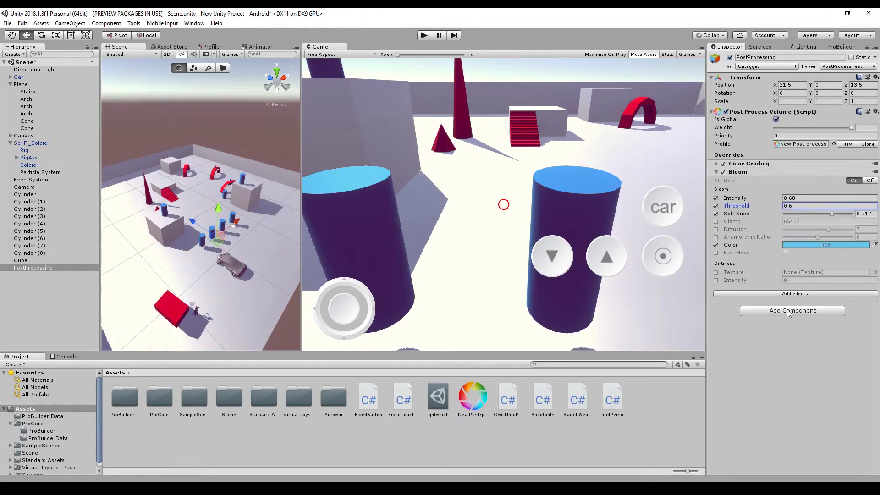
- Add a Depth of Field effect and enable and set its Focus Distance to 4
click(792, 294)
mouse_move(803, 297)
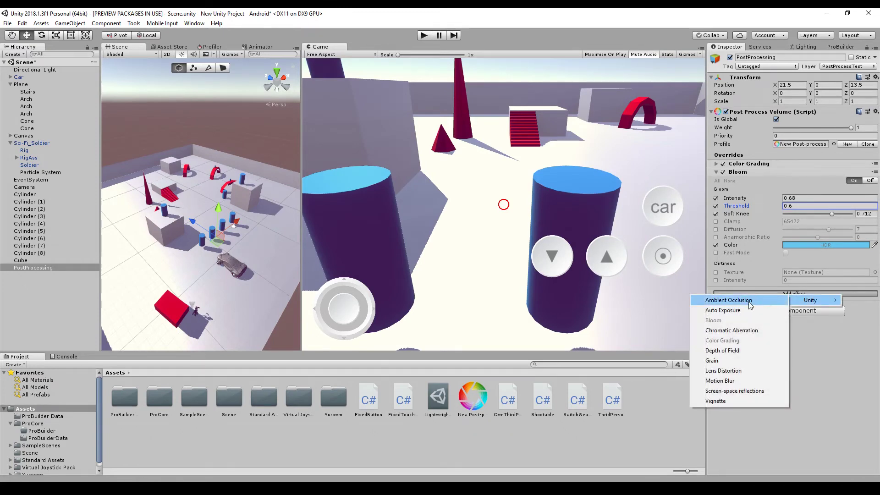
click(731, 350)
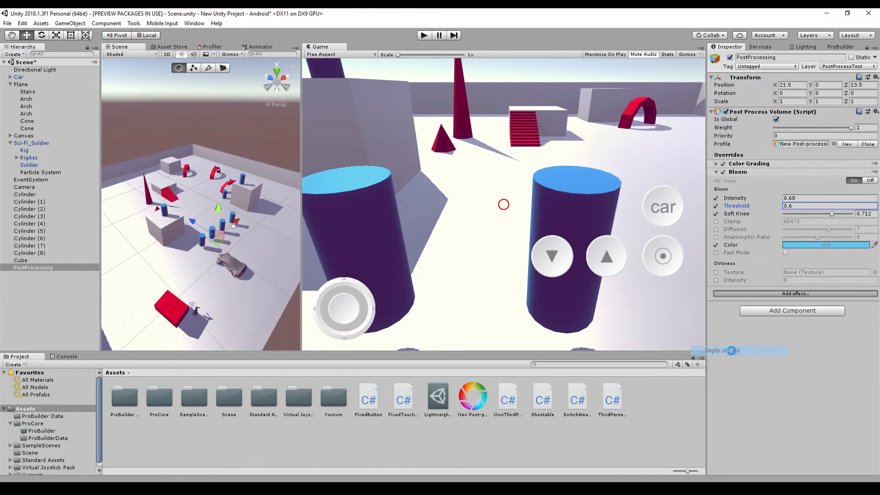
click(799, 290)
click(803, 309)
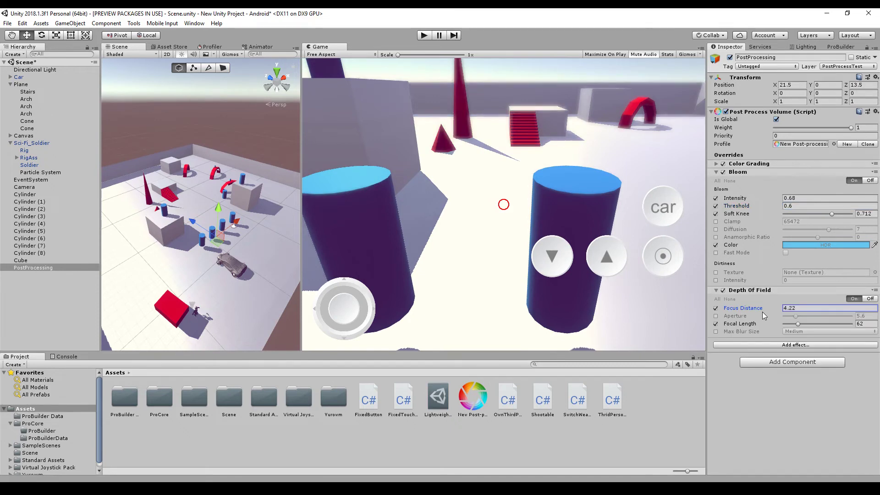
click(743, 308)
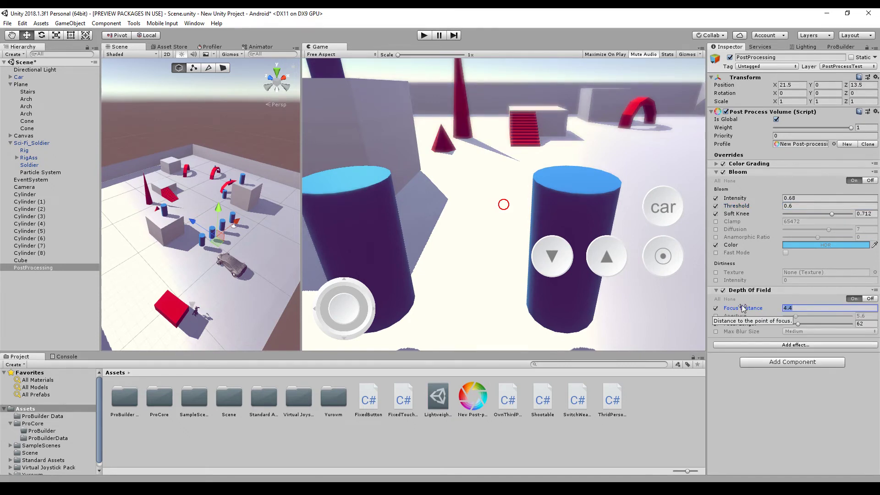
text(6)
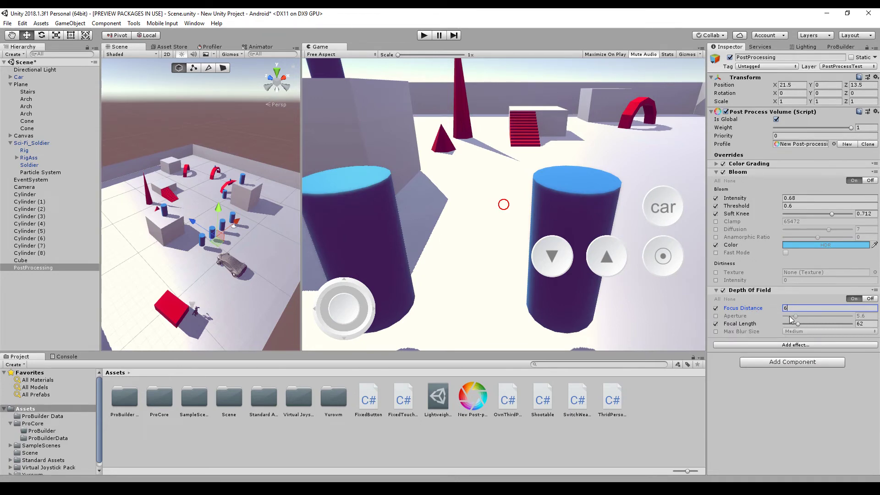
key(BackSpace)
text(5)
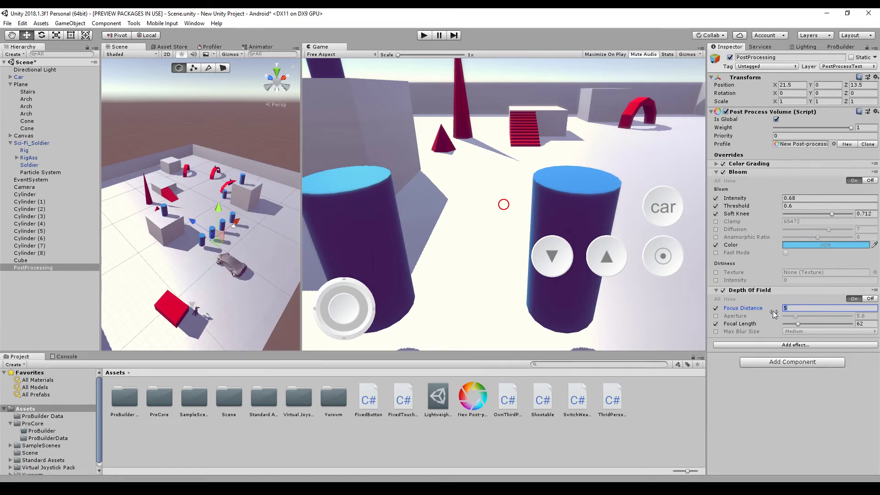
text(4)
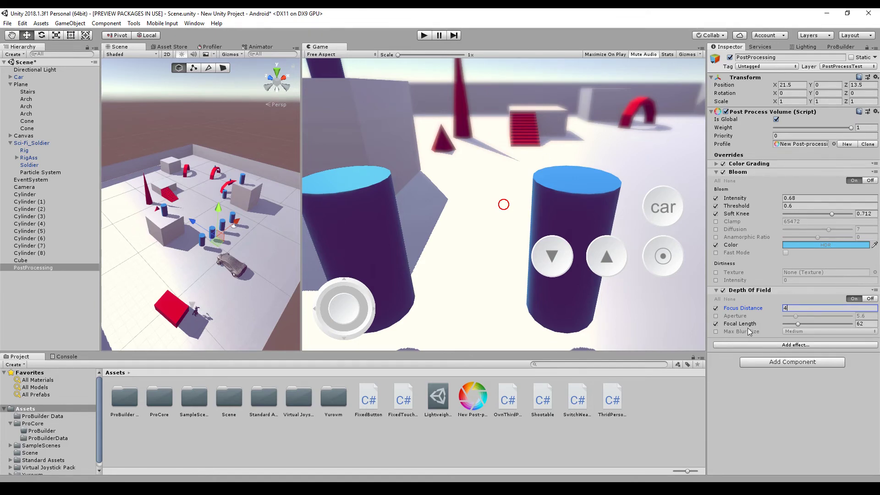
- Set Depth of Field Focal Length to 75 and enable Aperture at 8.7
drag(798, 323, 809, 325)
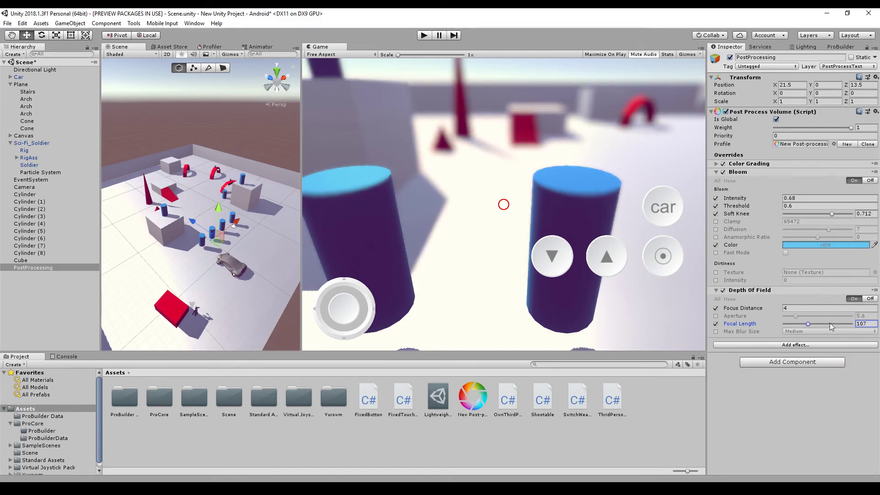
mouse_move(807, 324)
mouse_down()
mouse_move(820, 323)
mouse_move(798, 326)
mouse_up()
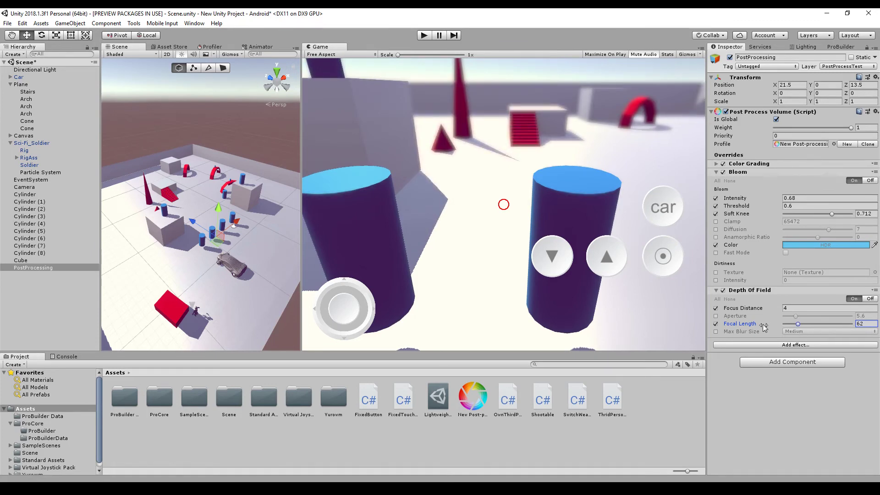
click(717, 317)
mouse_move(796, 316)
mouse_down()
mouse_move(810, 318)
mouse_move(797, 318)
mouse_move(809, 326)
mouse_move(801, 316)
mouse_move(801, 325)
mouse_up()
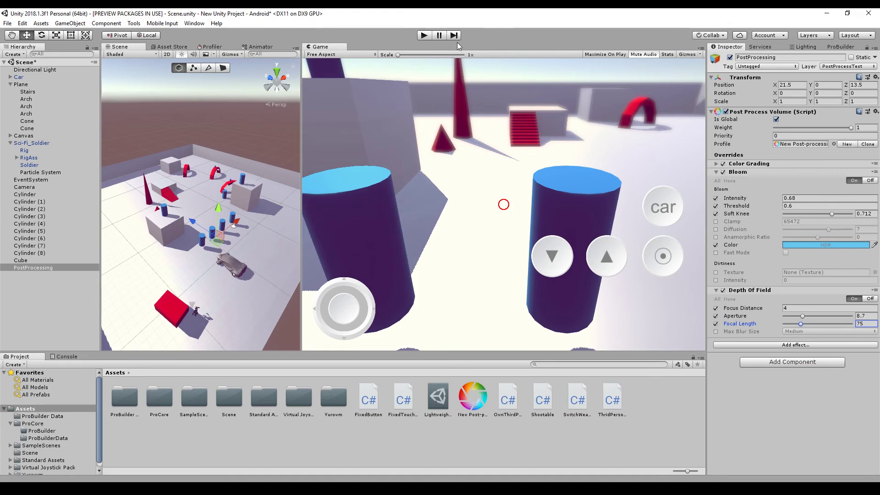
- Enter Play mode, run the soldier forward, then switch to the car and drive it
click(423, 36)
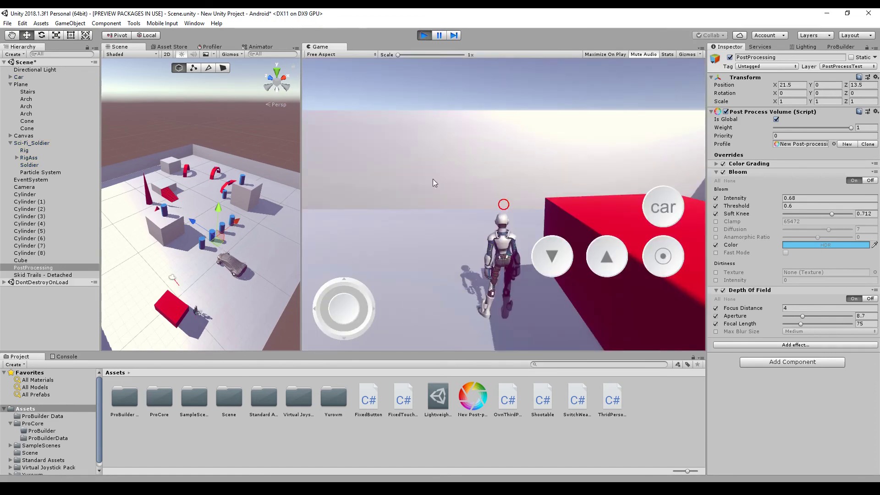
drag(433, 182, 429, 100)
key(w)
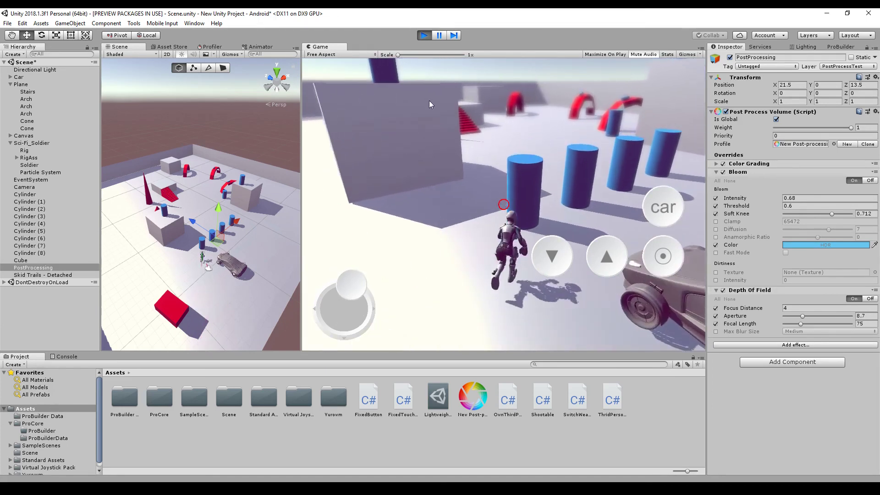
click(660, 211)
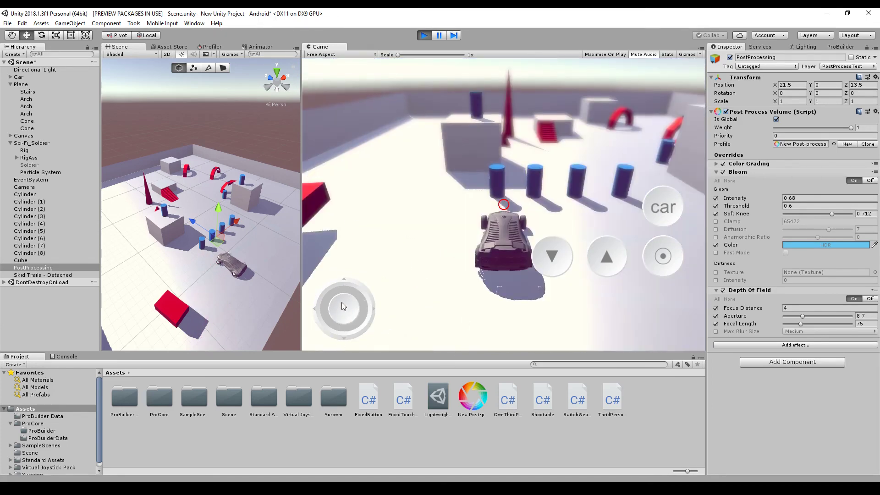
drag(341, 306, 741, 293)
- Untick the Depth Of Field override and keep steering the car up and right
click(723, 291)
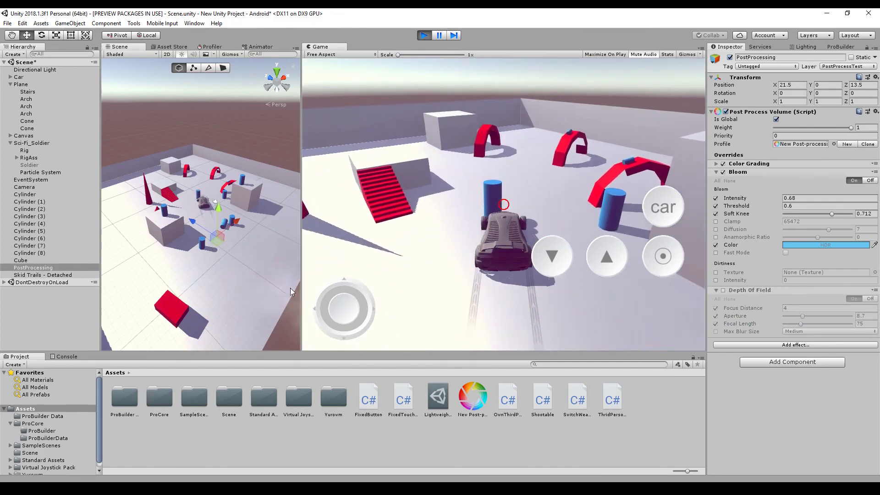
click(290, 288)
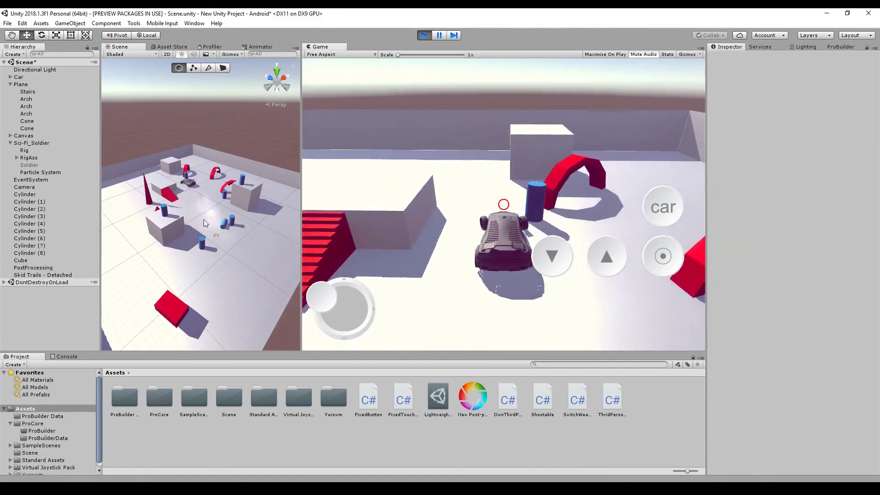
drag(343, 307, 510, 239)
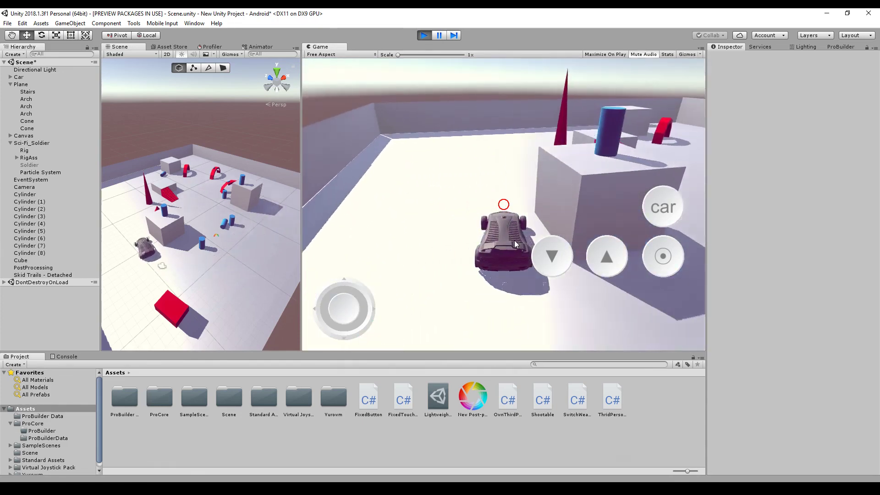